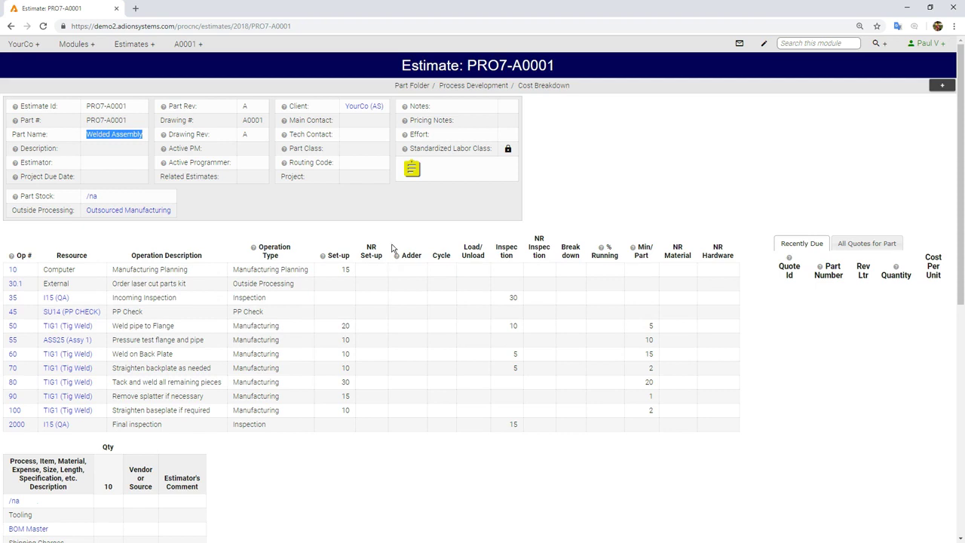
Step: Examine the bill of materials for operation 30.1 and the laser cut parts kit operation in the estimate
left_click(412, 174)
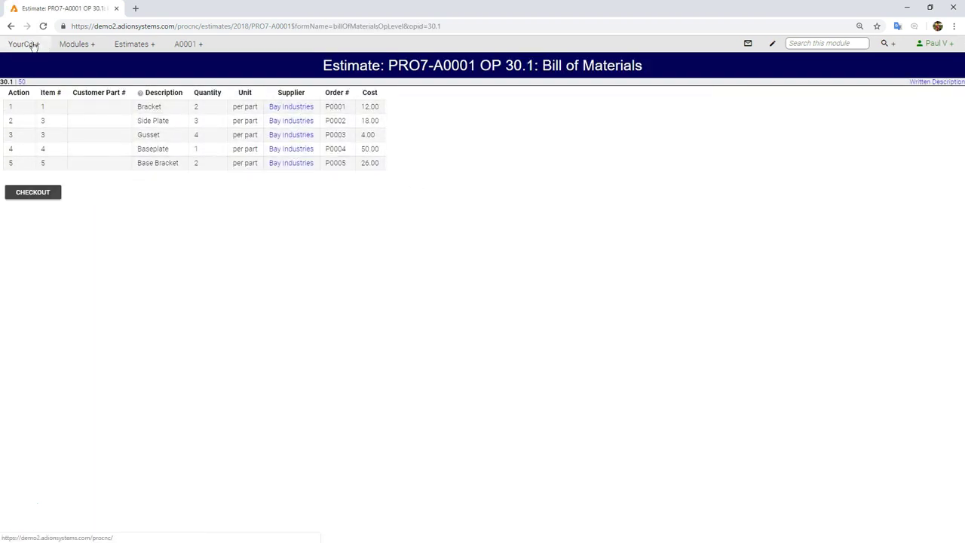
left_click(10, 25)
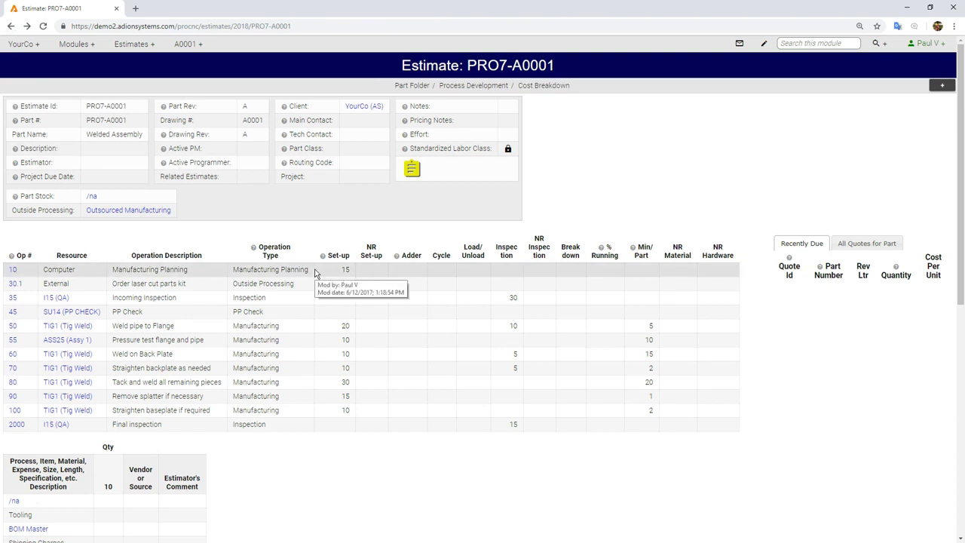
scroll(315, 273, "down", 1)
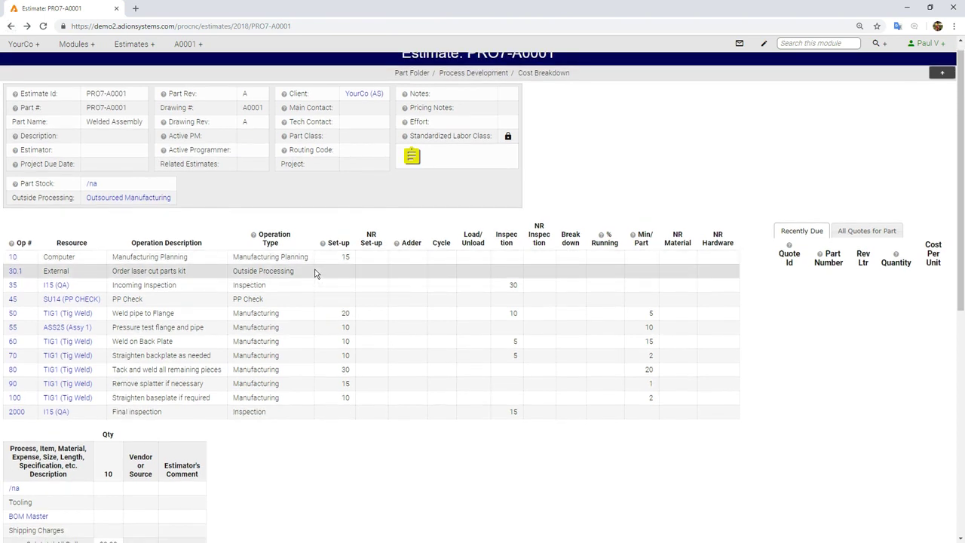
scroll(315, 273, "up", 1)
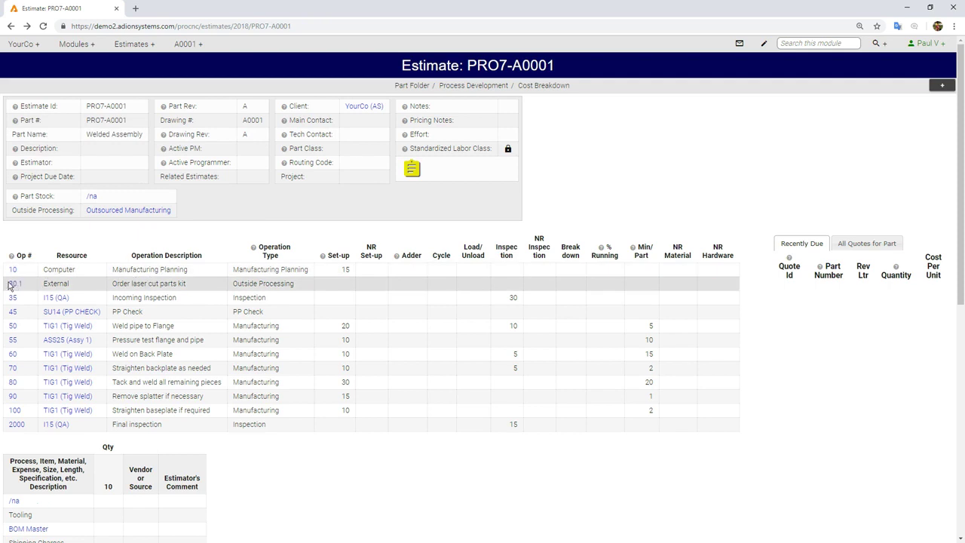
left_click_drag(111, 288, 193, 293)
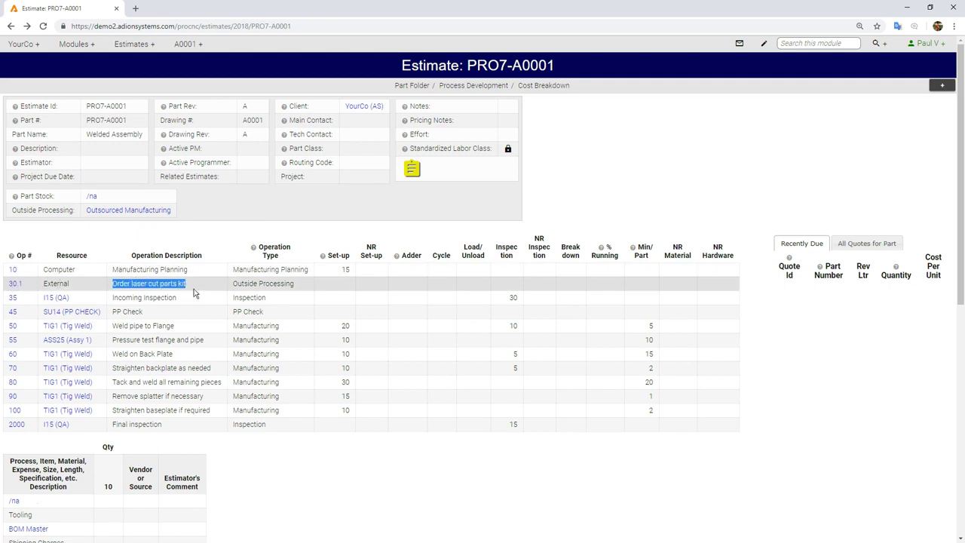
left_click(196, 290)
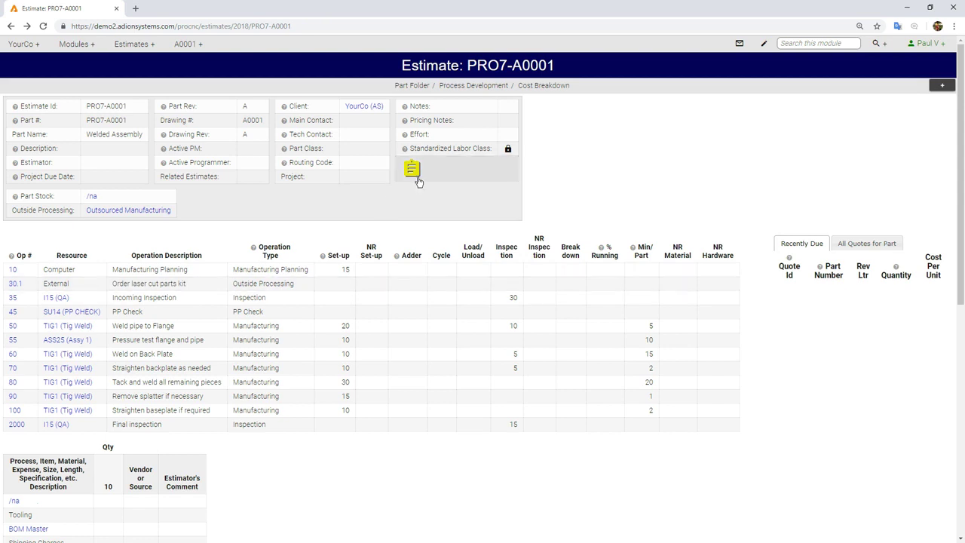
Step: Check out the estimate, calculate the BOM Master cost for quantity 10, set its markup to 20%, and save
scroll(292, 342, "down", 1)
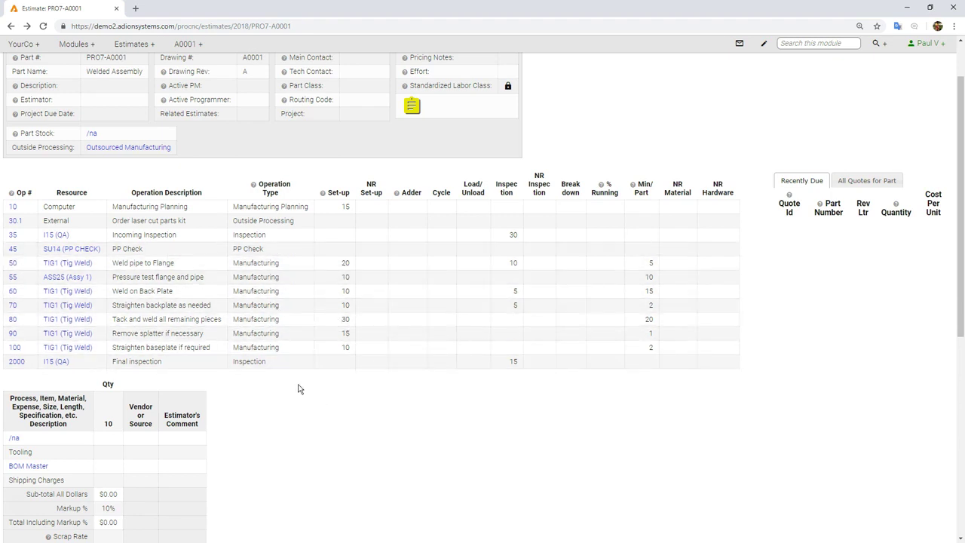
scroll(295, 388, "down", 6)
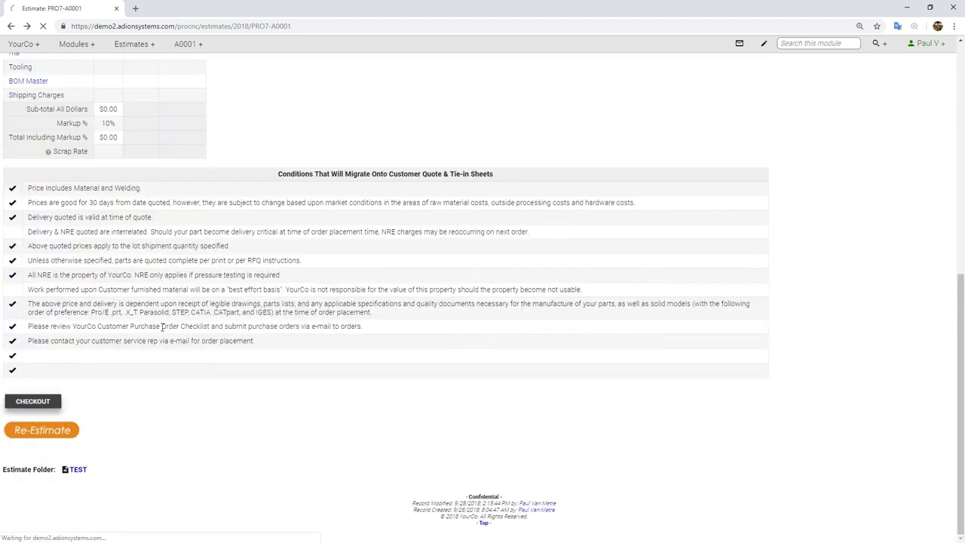
scroll(243, 334, "down", 6)
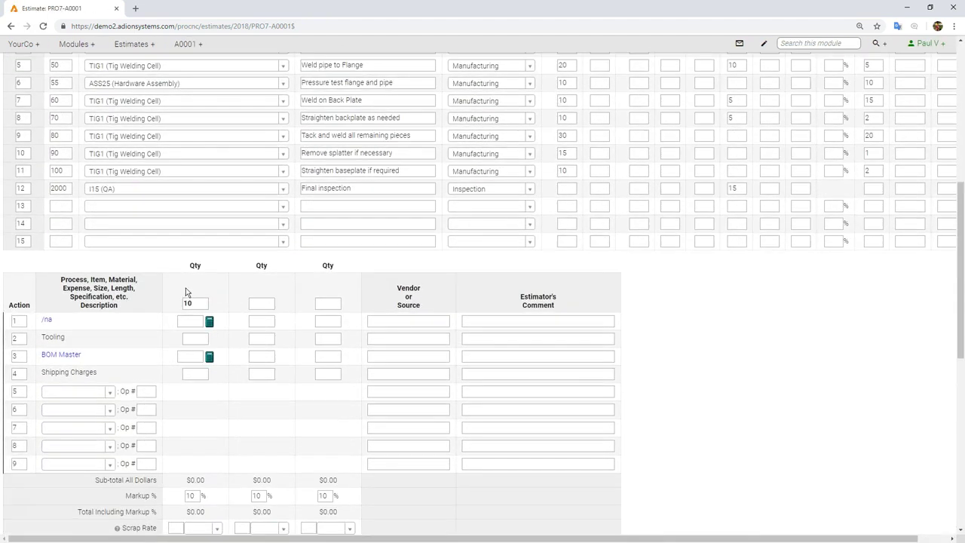
left_click(209, 357)
left_click_drag(196, 495, 176, 495)
type("20")
key("Return")
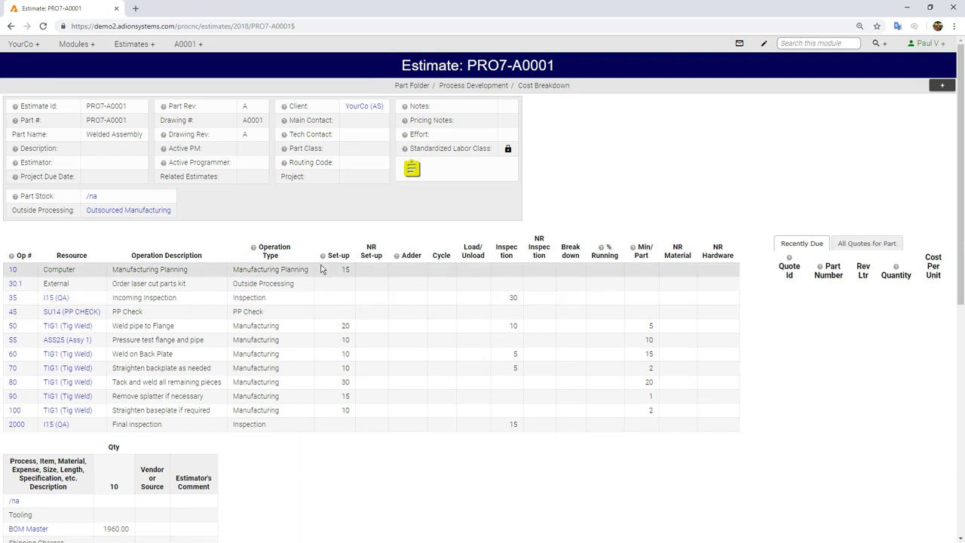
Step: Create a quote with NRE in unit cost from the estimate, set the delivery date to 8 weeks, and submit it
left_click(944, 89)
left_click(904, 126)
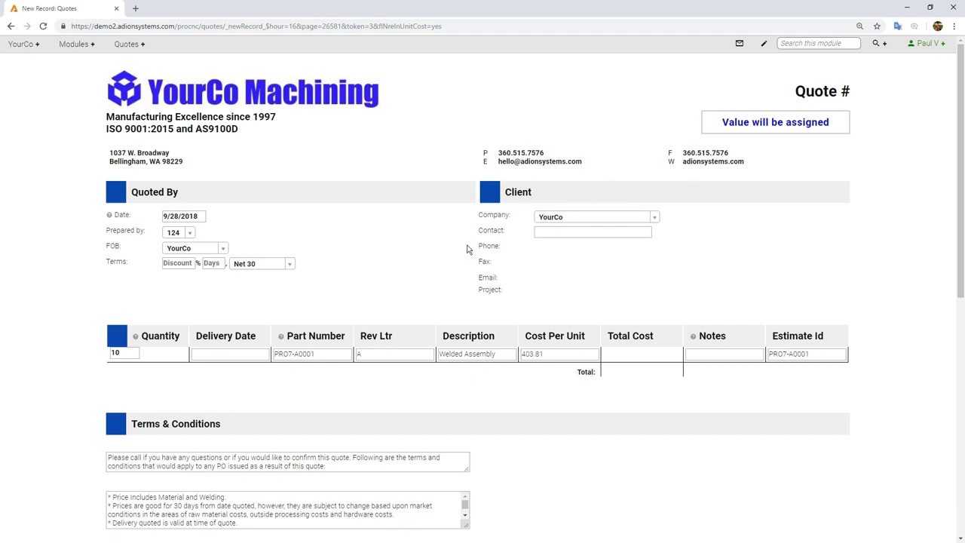
left_click(211, 356)
left_click(211, 368)
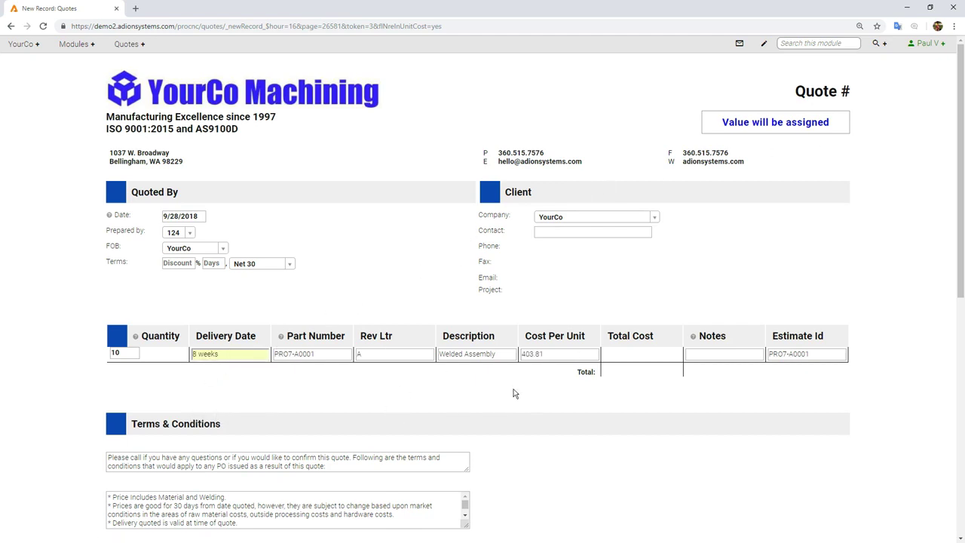
key("Return")
left_click(533, 81)
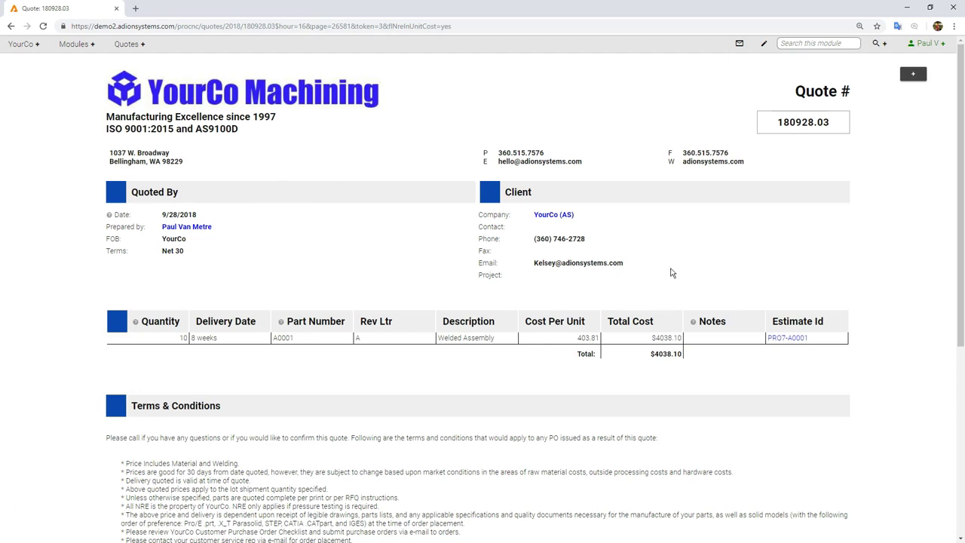
Step: Start a customer PO from the quote, enter the client PO number, and set the ship-to address to Default Address
left_click(913, 75)
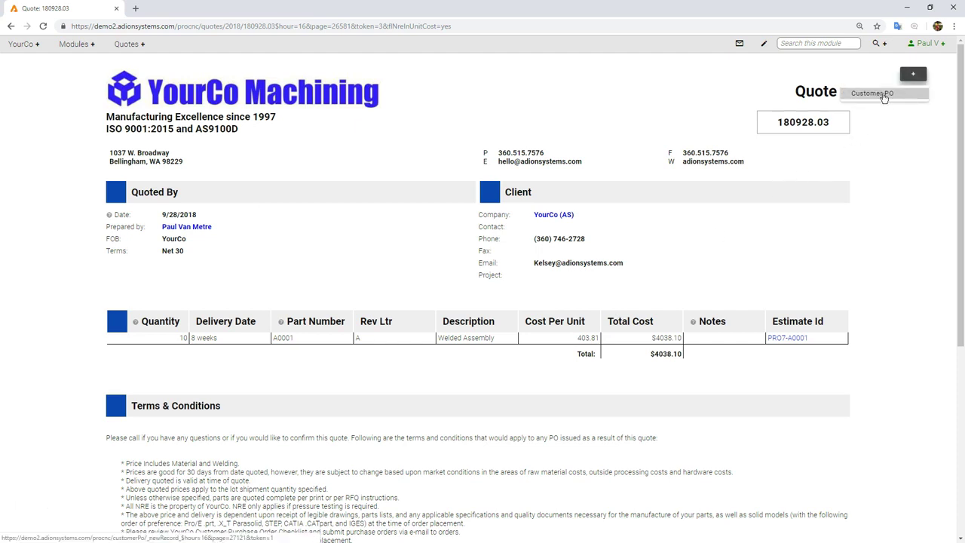
left_click(885, 96)
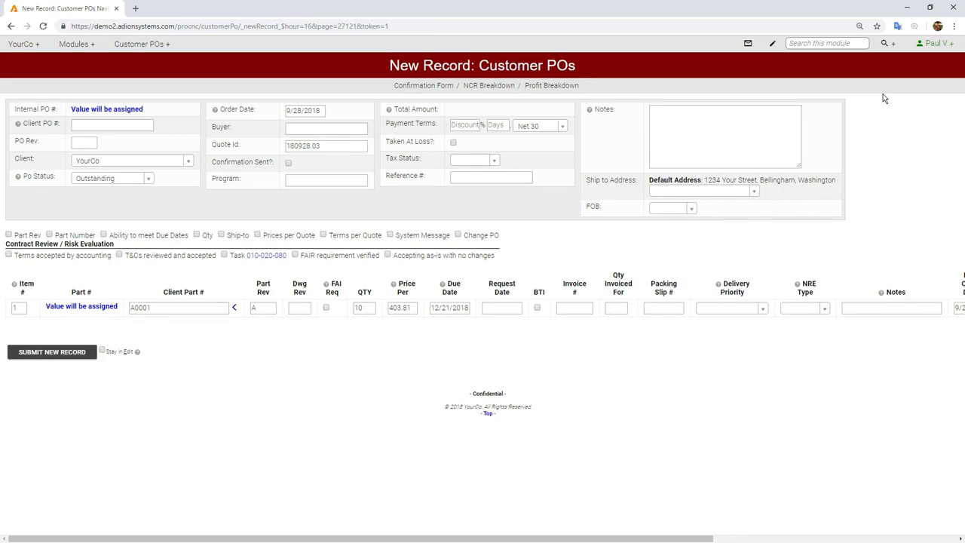
left_click(88, 126)
type("26526")
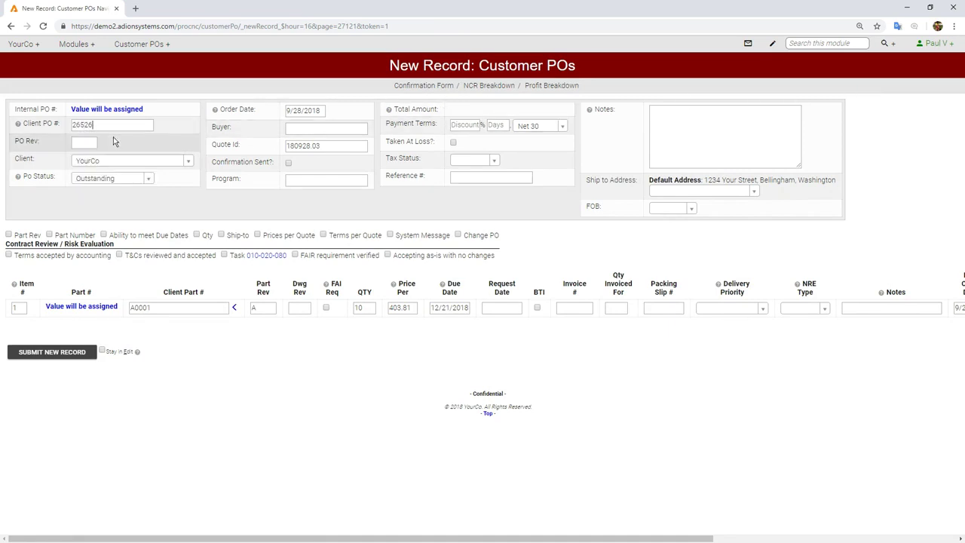
left_click(653, 192)
left_click(662, 222)
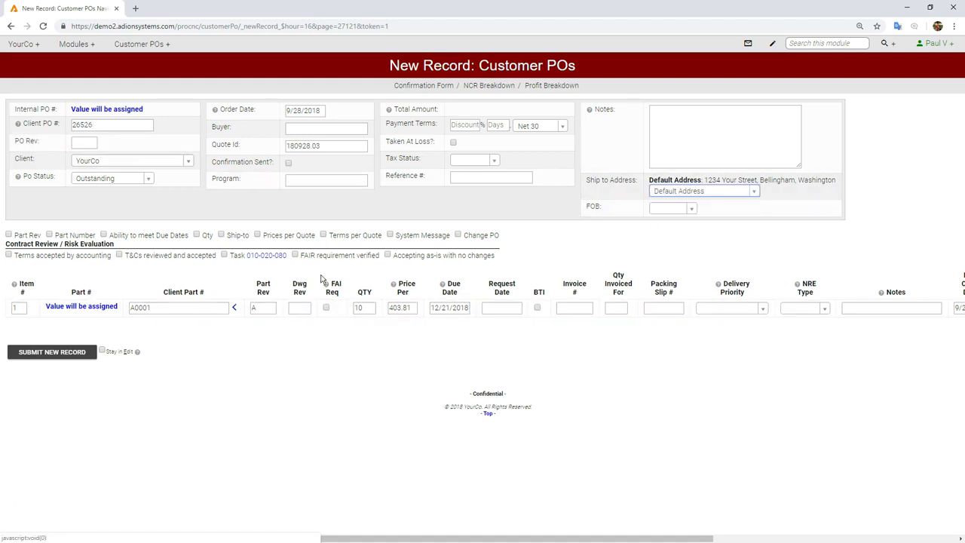
Step: Check off the review items from Part Rev through Terms per Quote plus Terms accepted by accounting, and submit the customer PO
left_click(8, 236)
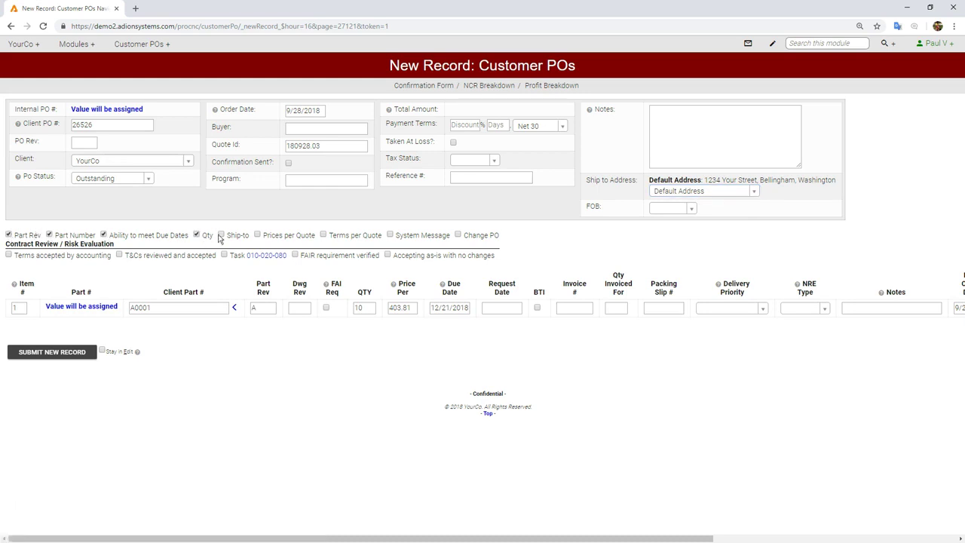
left_click(258, 235)
left_click(8, 256)
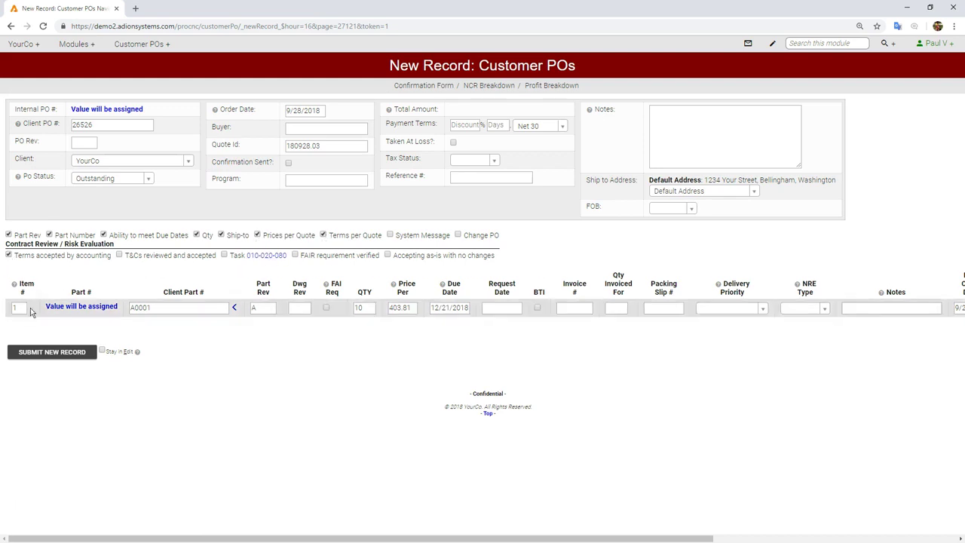
left_click(49, 358)
left_click(531, 84)
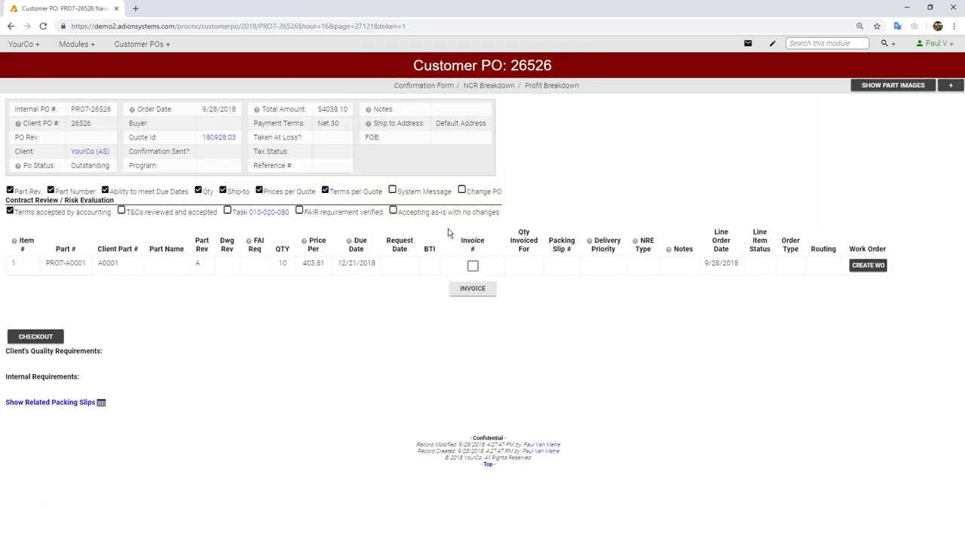
Step: Create a work order from the PO line item, assign a project manager and a planner, and submit it
left_click(868, 269)
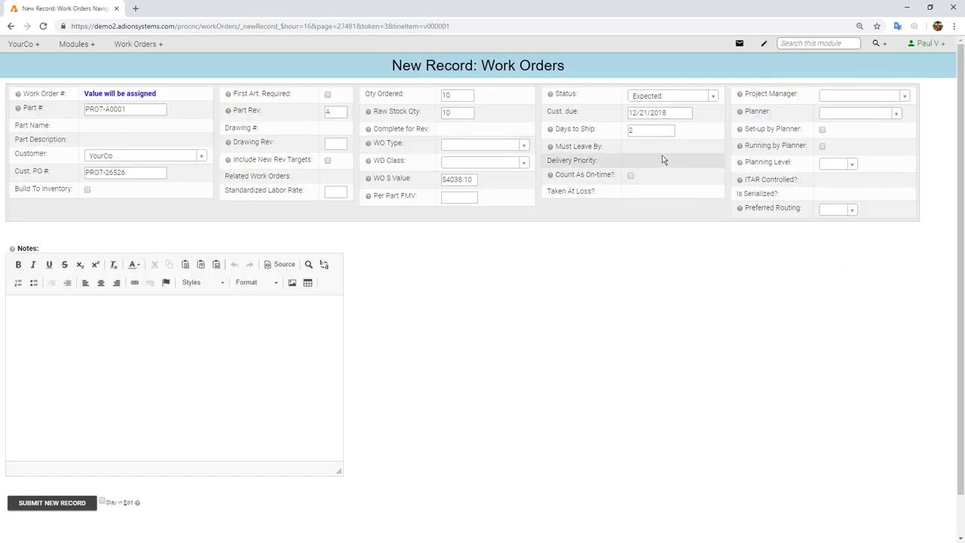
left_click(855, 96)
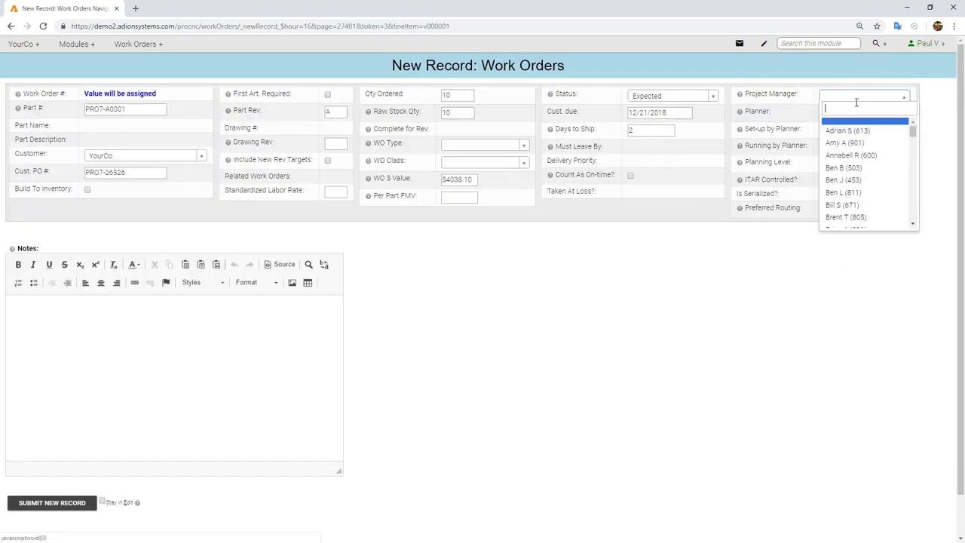
left_click(858, 129)
left_click(861, 114)
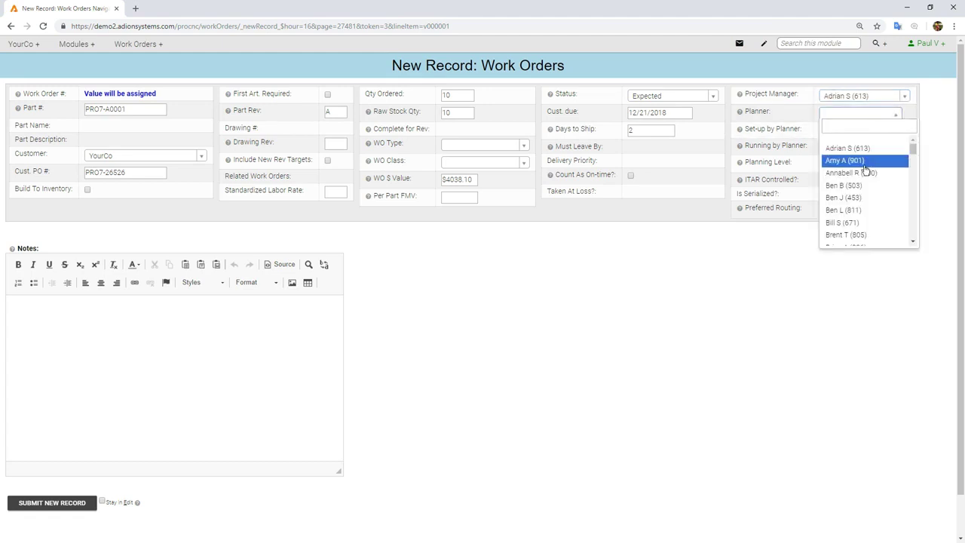
left_click(866, 178)
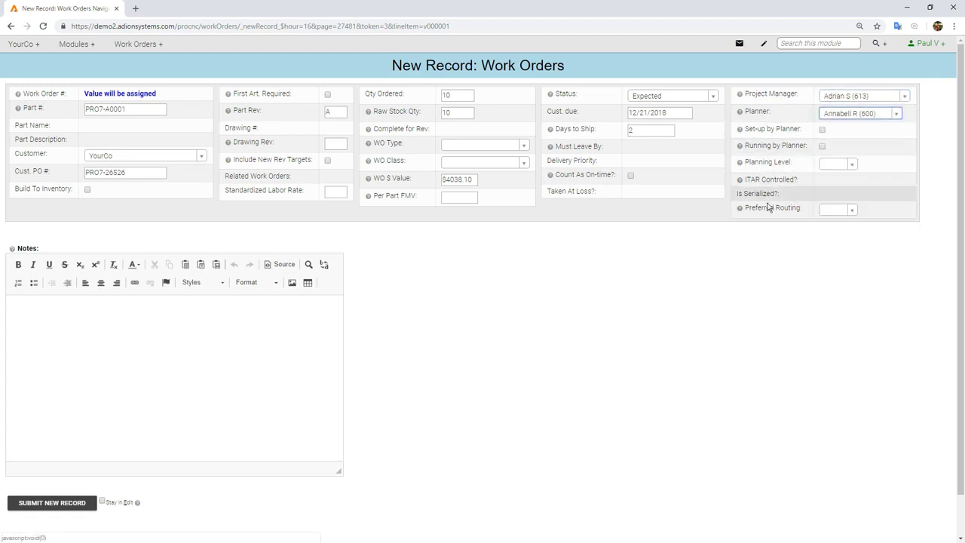
left_click(78, 504)
left_click(534, 87)
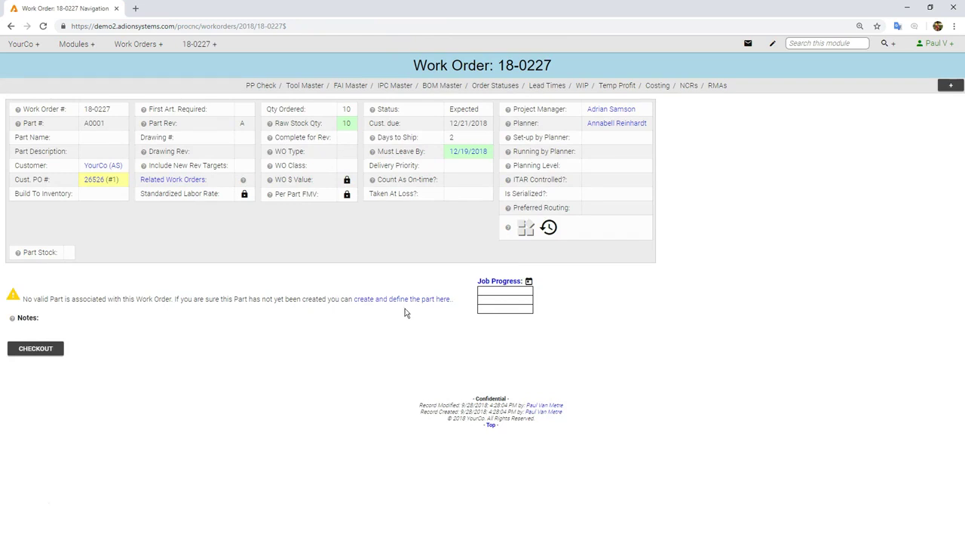
Step: Return to the estimate through the linked customer PO and quote, and create and submit a part record from it
left_click(97, 182)
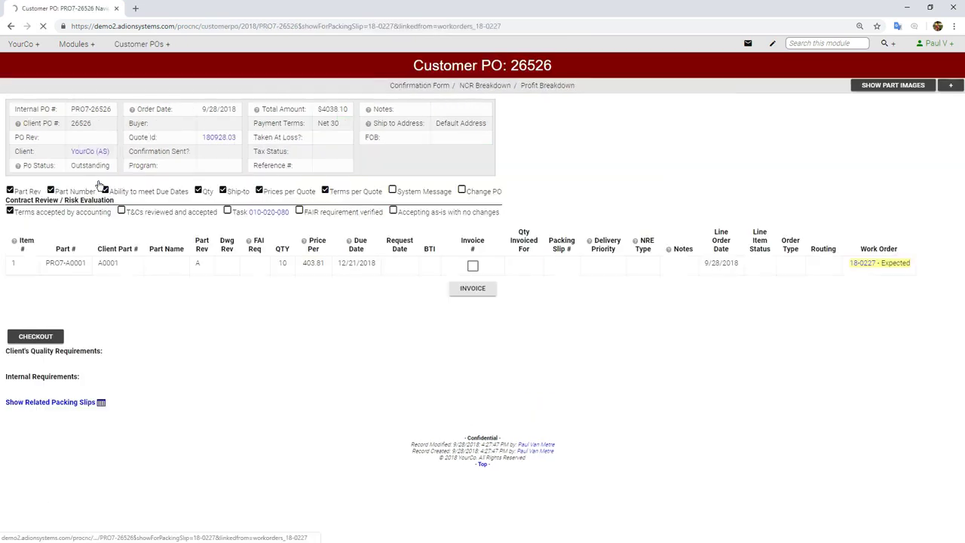
left_click(226, 139)
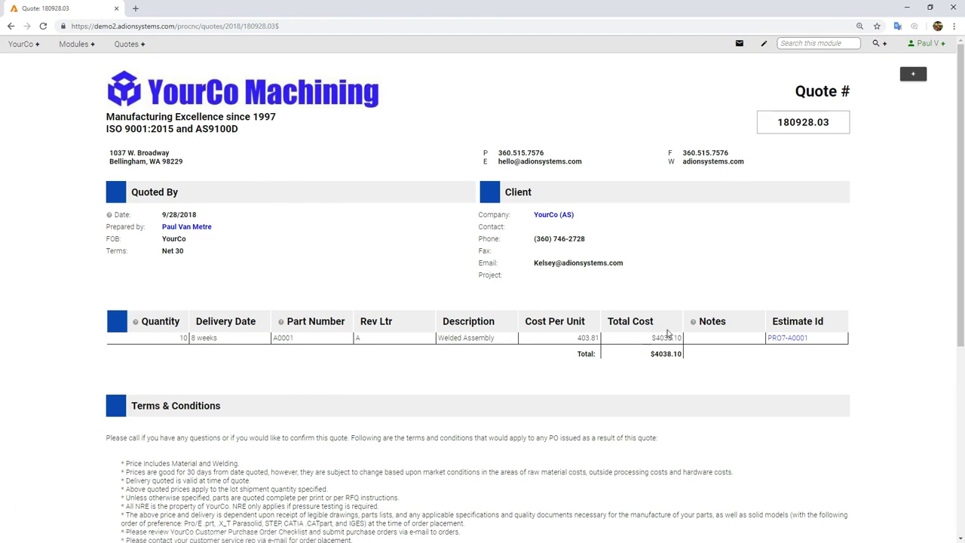
left_click(787, 338)
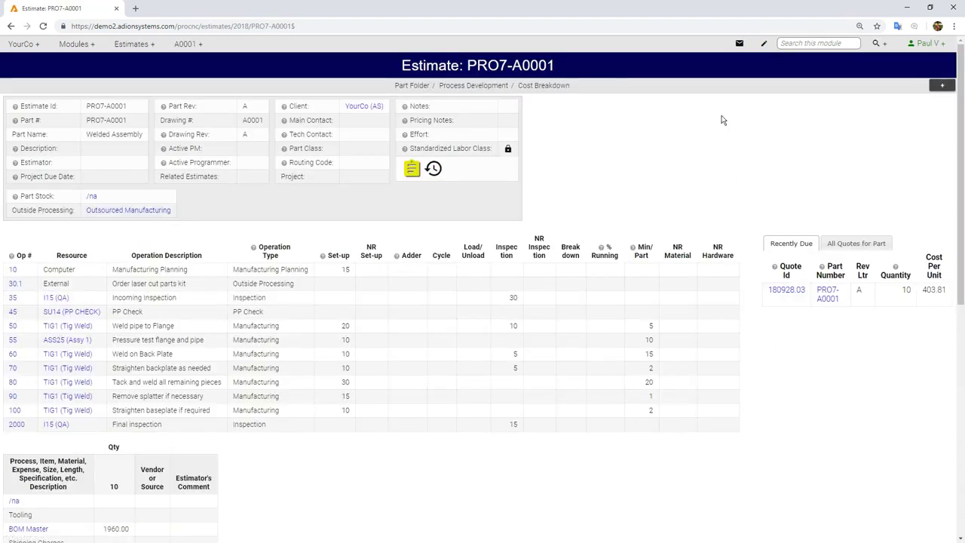
left_click(942, 85)
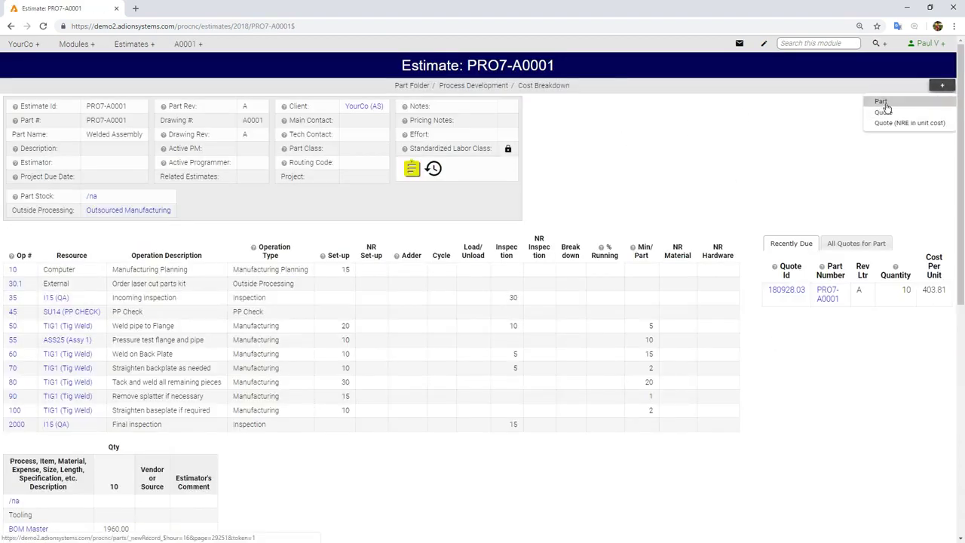
left_click(882, 103)
scroll(106, 469, "down", 1)
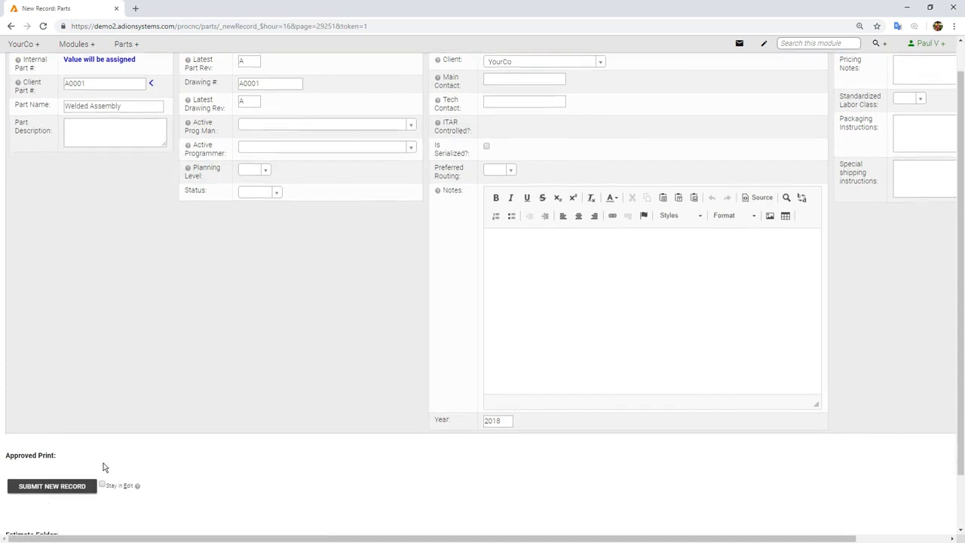
left_click(60, 472)
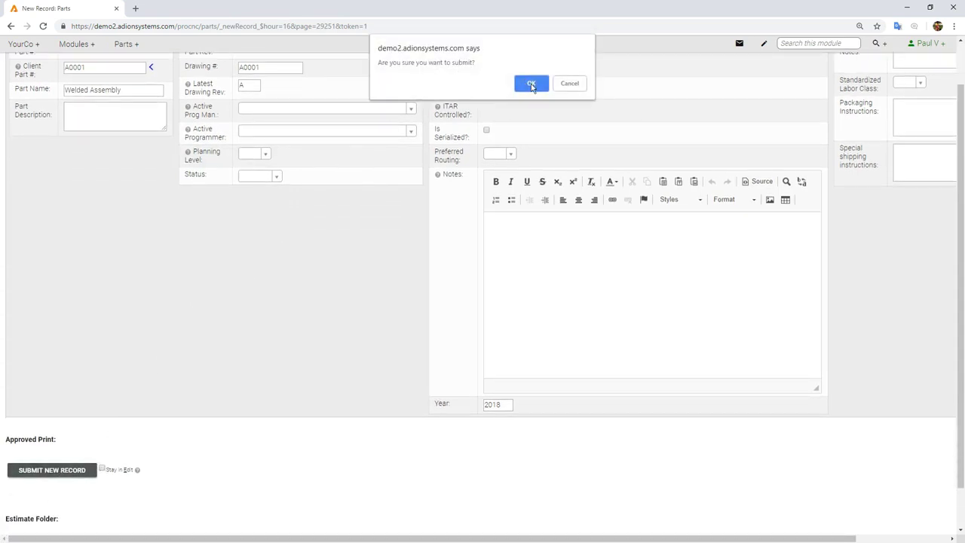
left_click(531, 84)
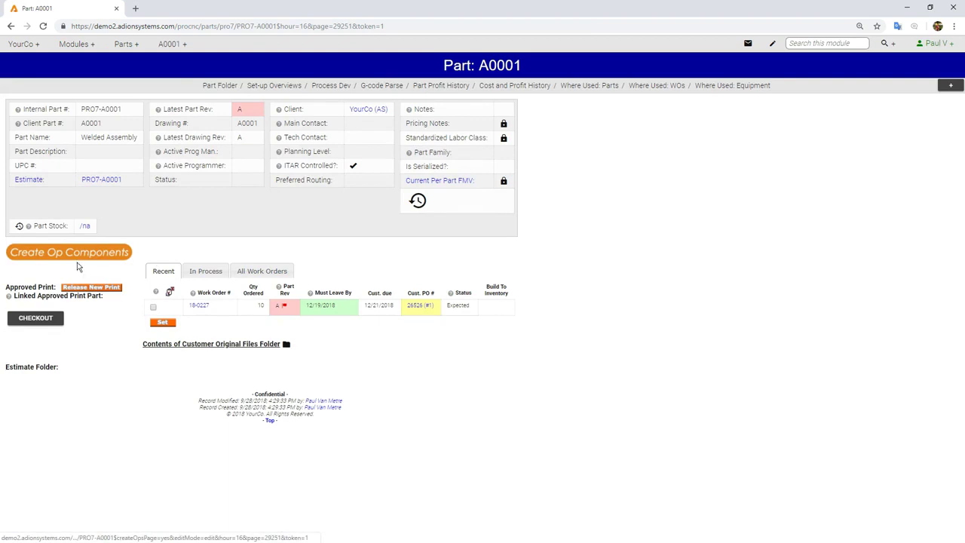
Step: Create the part's operation components from the estimate, excluding operations 15 Part Programming/Modeling and 30 Rough Stock Prep, and submit the form
left_click(77, 260)
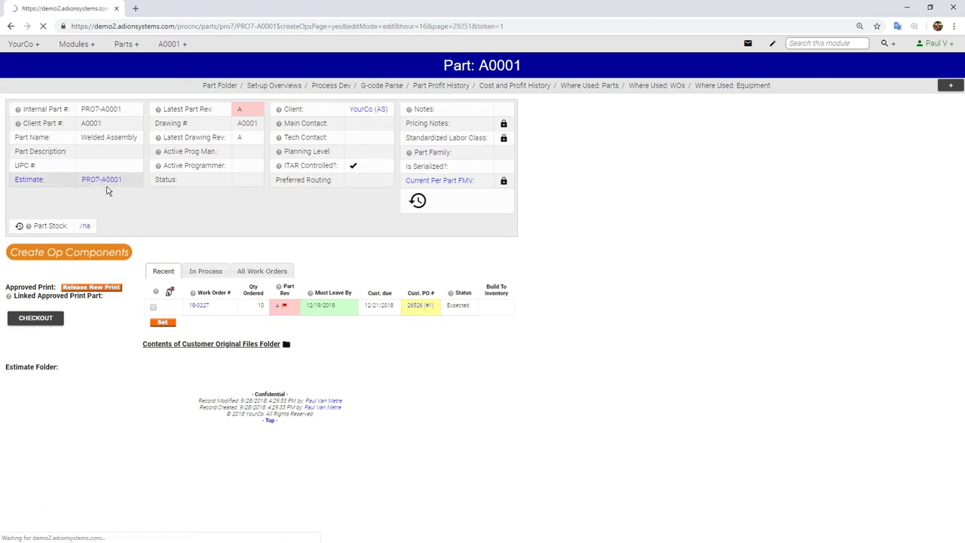
scroll(47, 339, "down", 3)
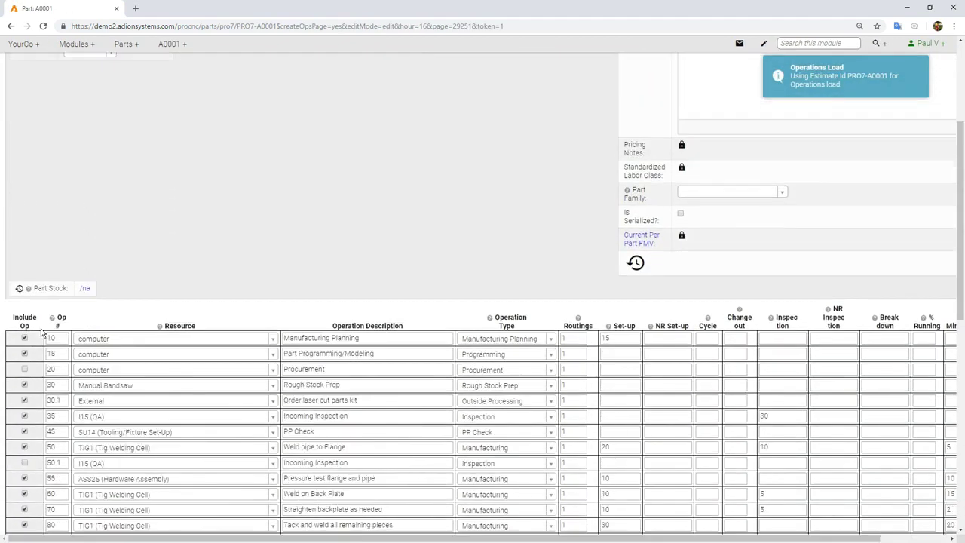
scroll(40, 322, "down", 1)
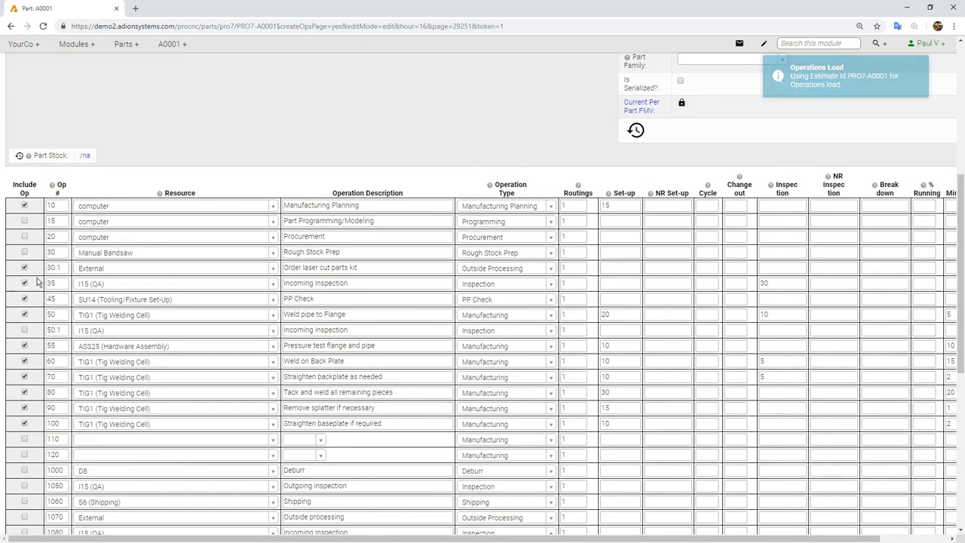
scroll(105, 320, "down", 5)
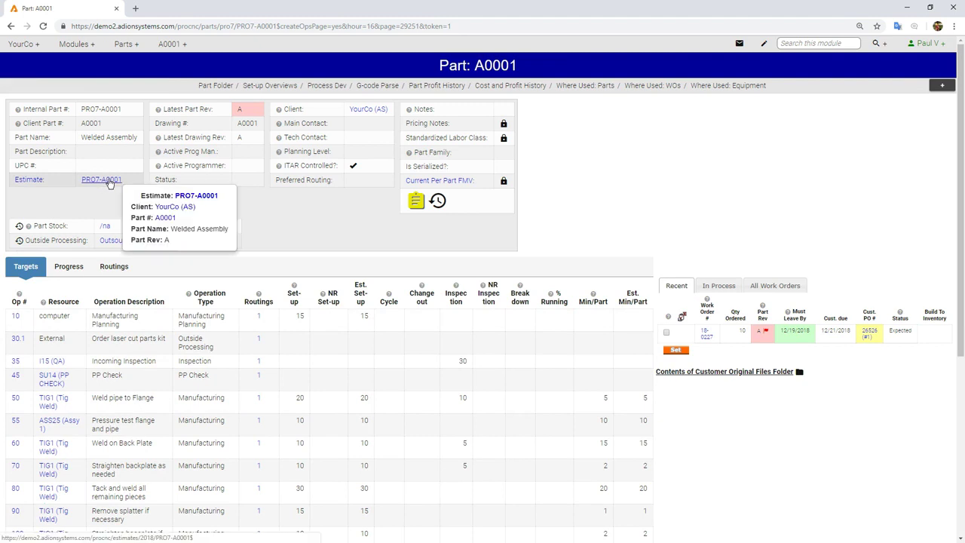
Step: Open the part's linked work order and finalize it with the in-house manufacturing routing
left_click(705, 333)
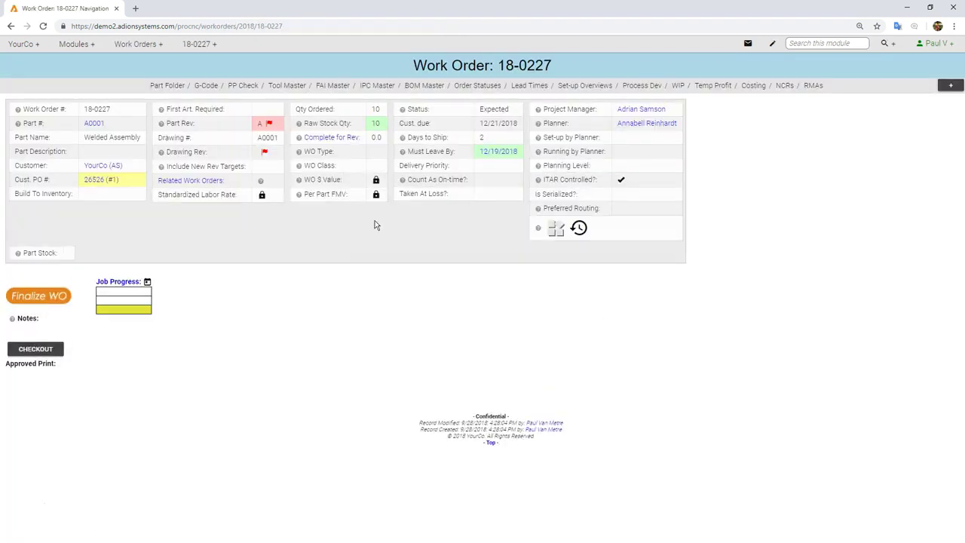
left_click(48, 300)
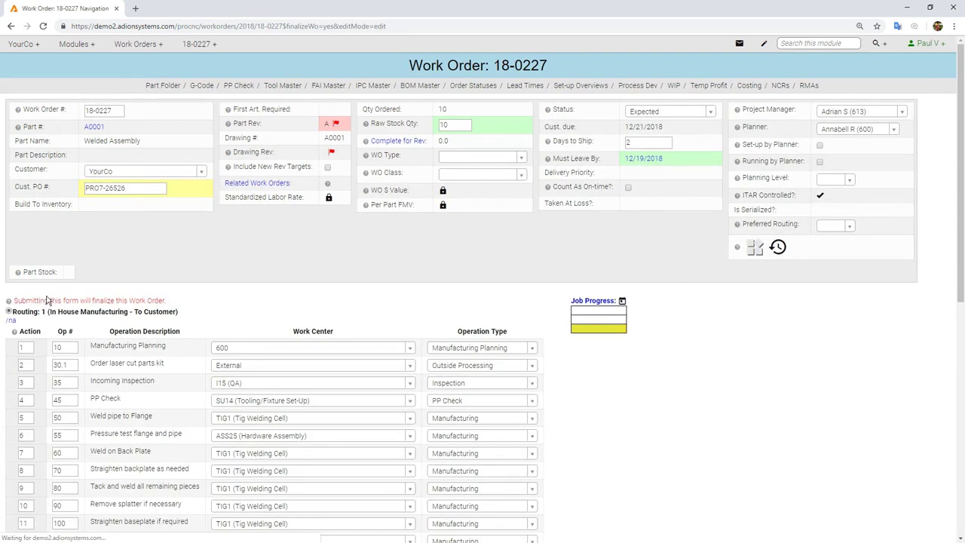
scroll(248, 341, "down", 2)
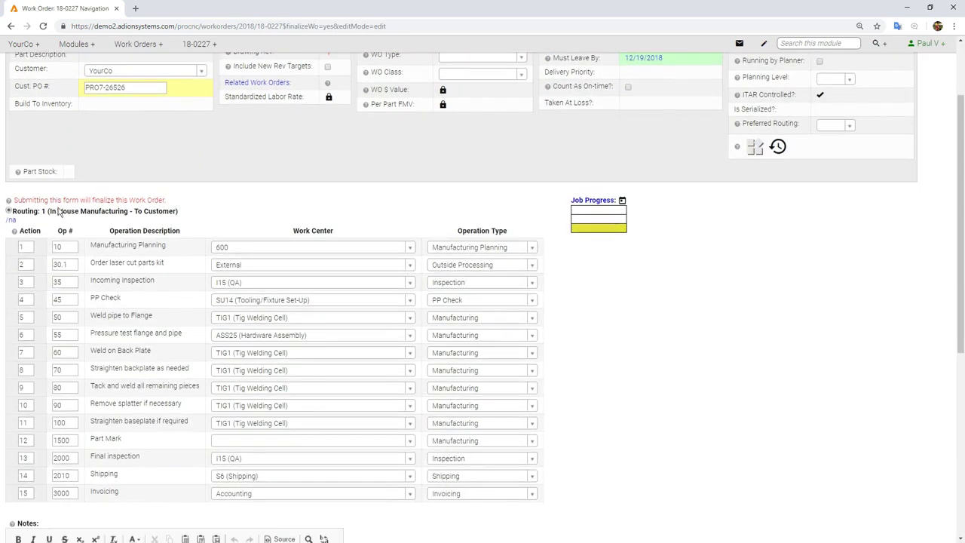
scroll(119, 300, "down", 5)
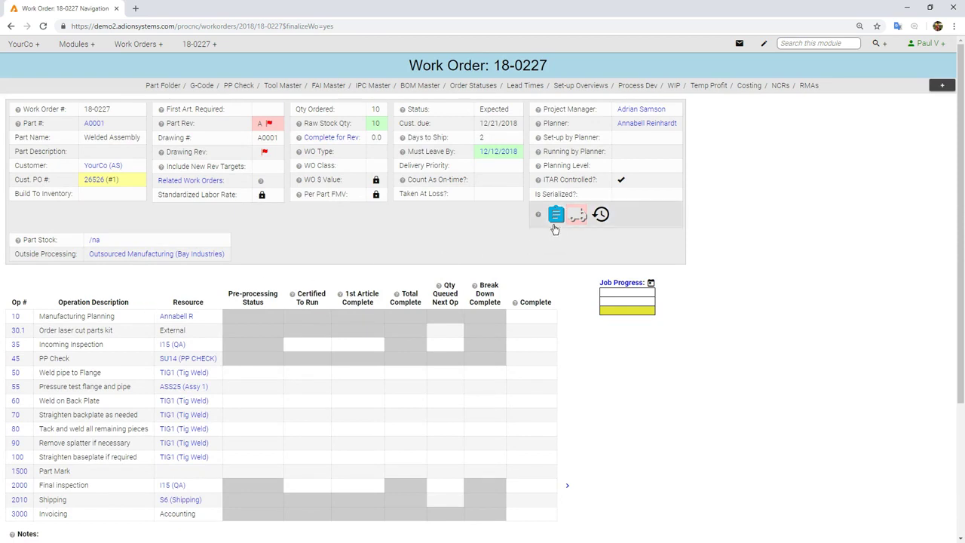
Step: Check the work order's bill of materials, return to the work order, and add it to the active work order cart
left_click(556, 218)
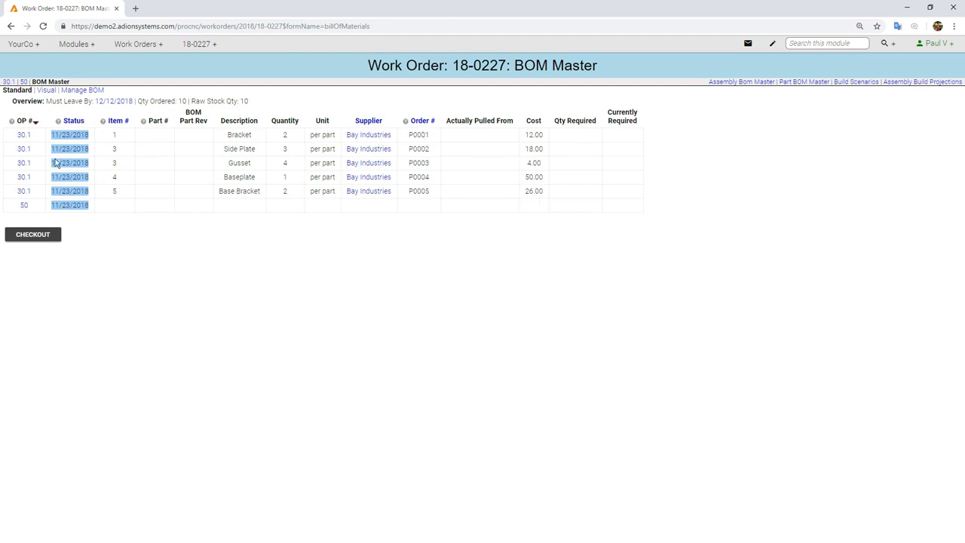
left_click(472, 76)
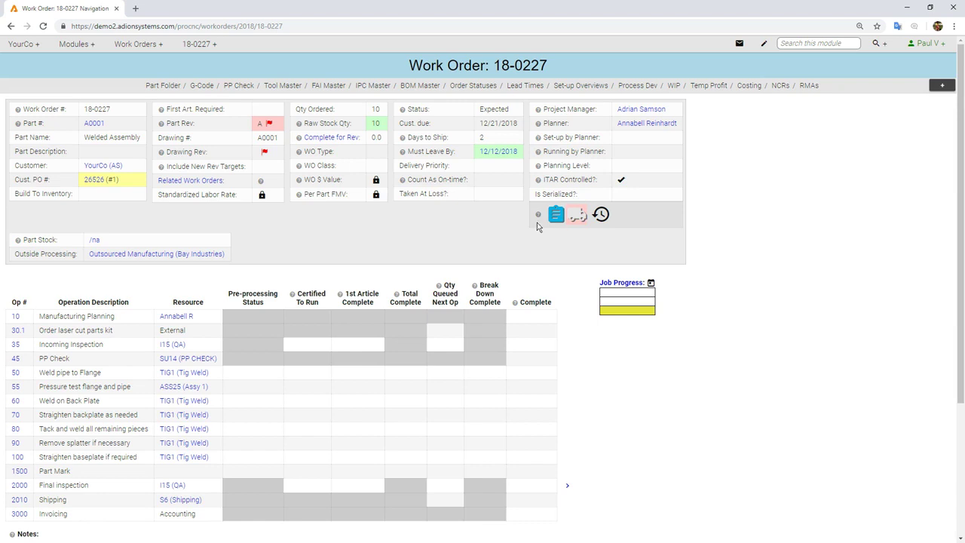
mouse_move(934, 51)
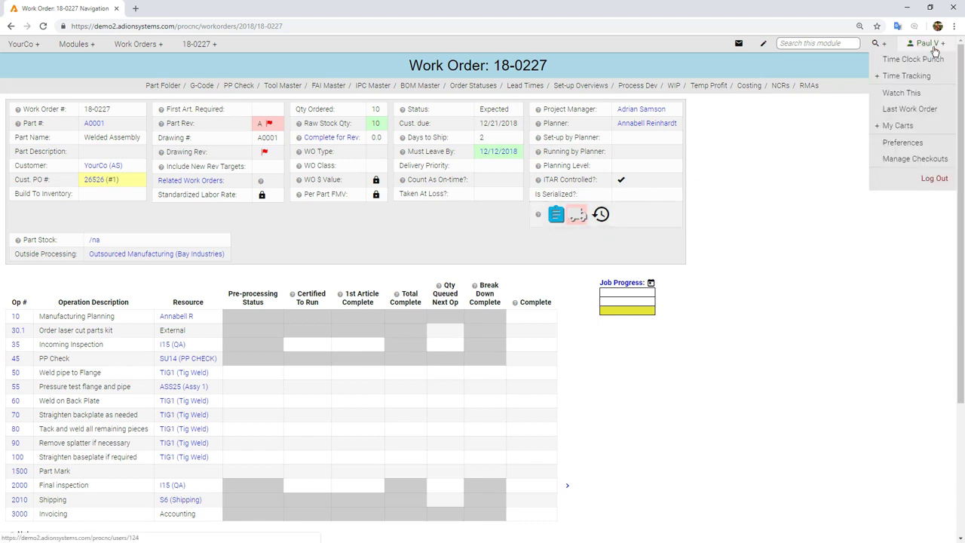
mouse_move(922, 136)
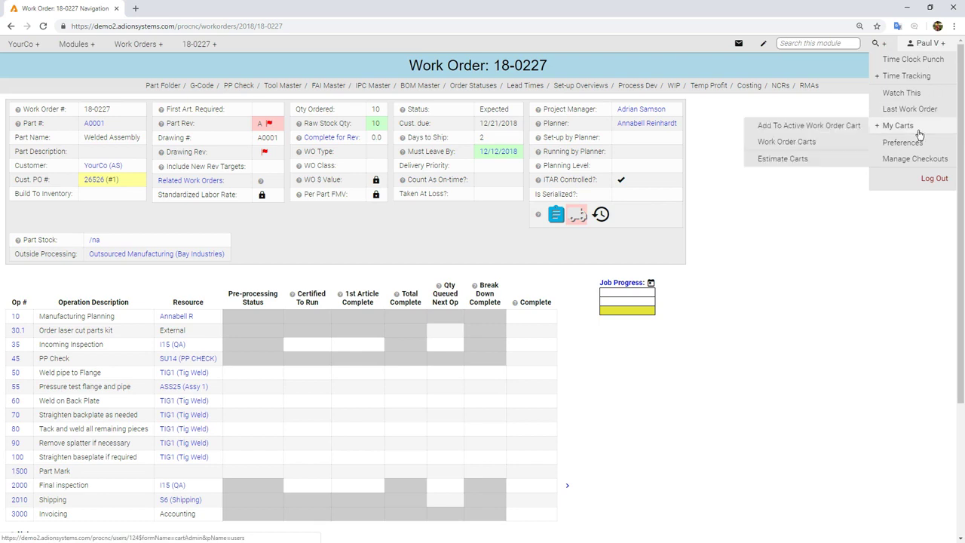
left_click(830, 126)
left_click(539, 96)
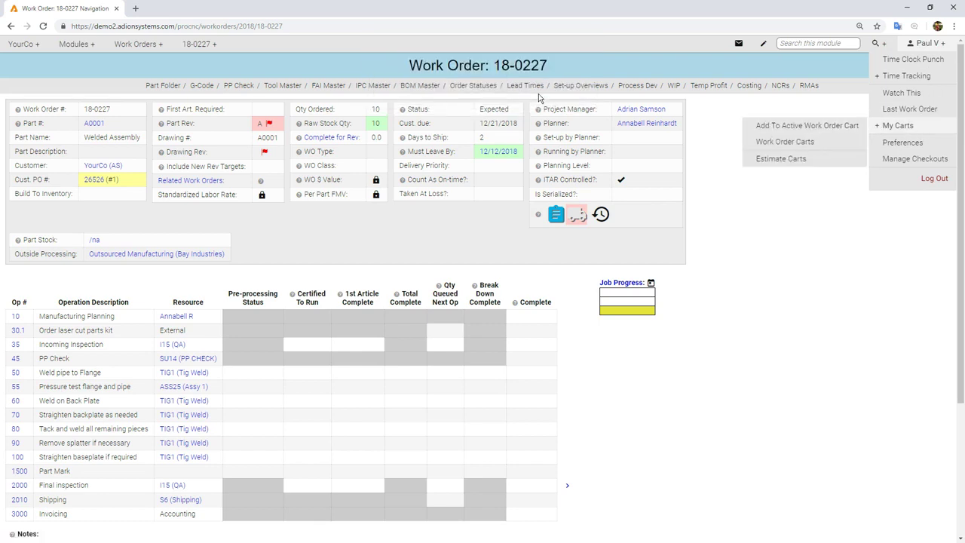
Step: Open the work order carts and view the contents of the Envision cart
mouse_move(921, 45)
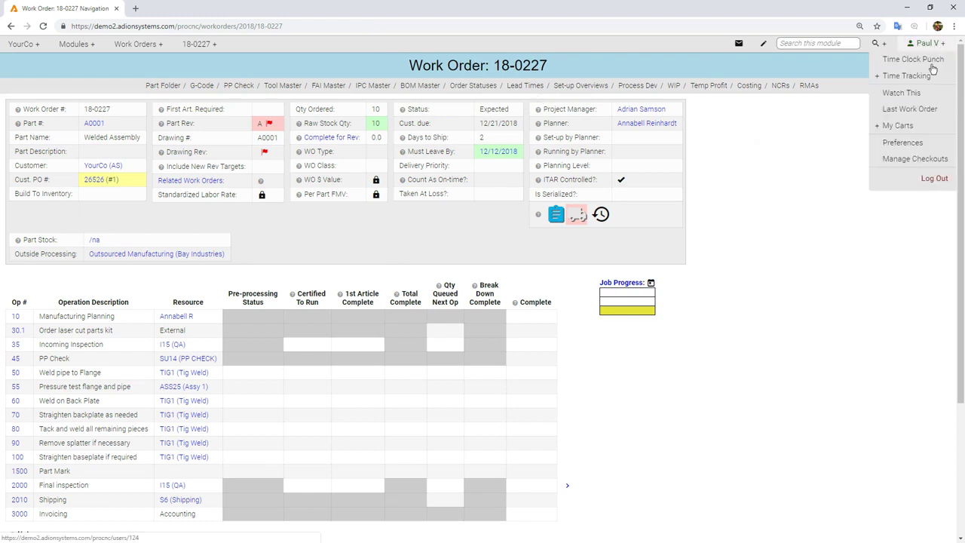
mouse_move(901, 125)
left_click(798, 143)
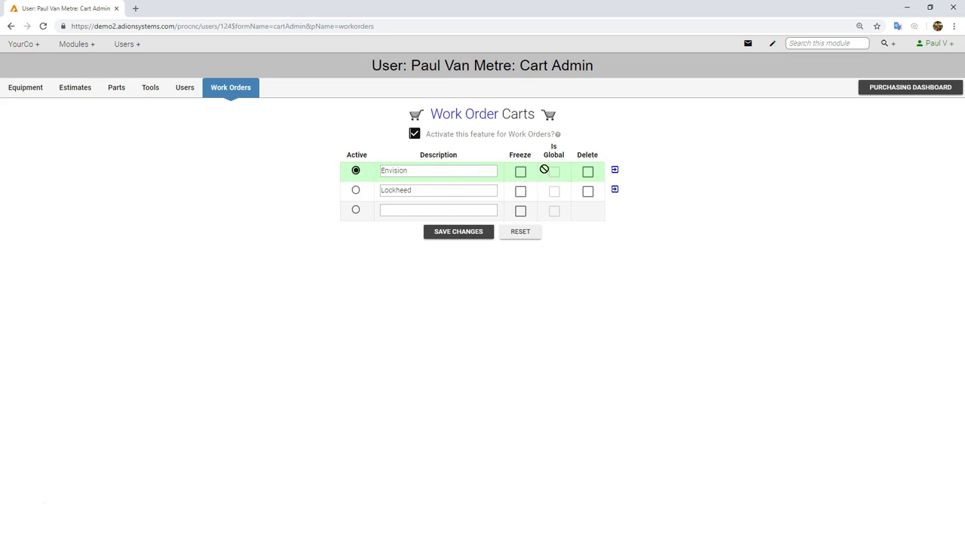
left_click(615, 170)
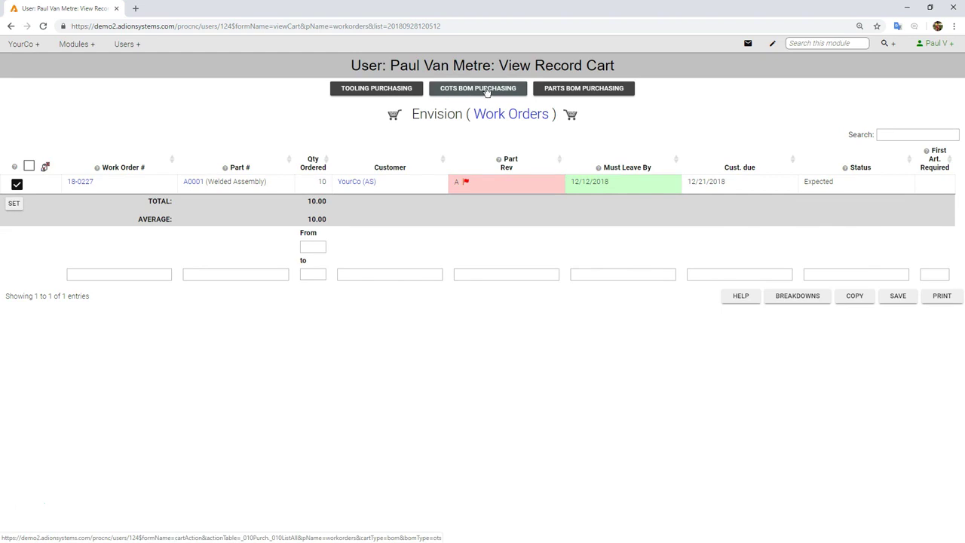
Step: Start COTS BOM purchasing for the cart, accept the order quantities, keep Bay Industries as vendor for all parts, and stage the orders
left_click(488, 92)
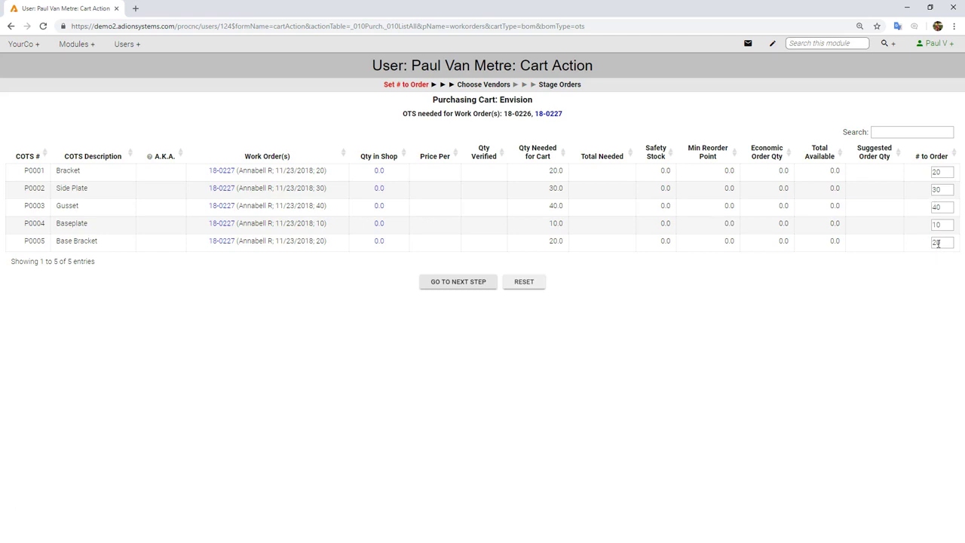
left_click(454, 285)
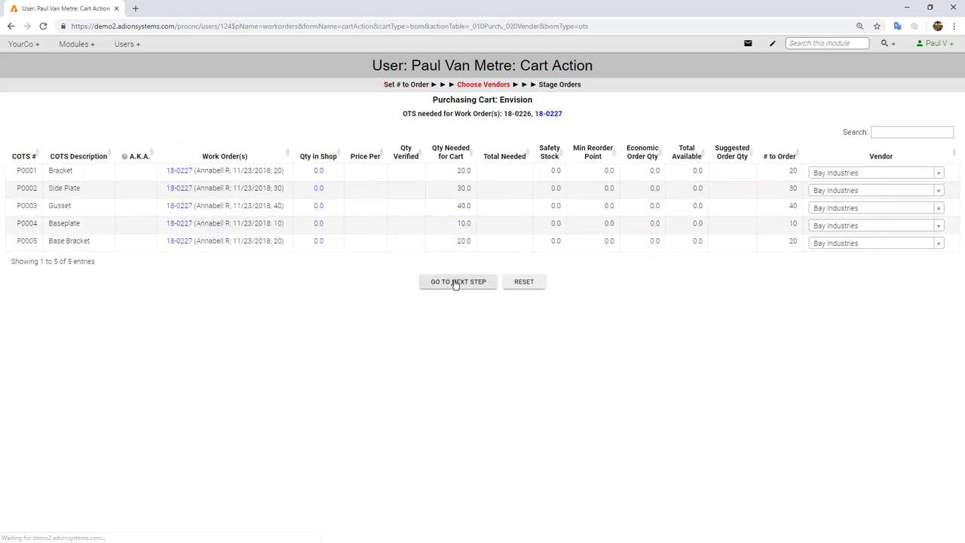
left_click(857, 176)
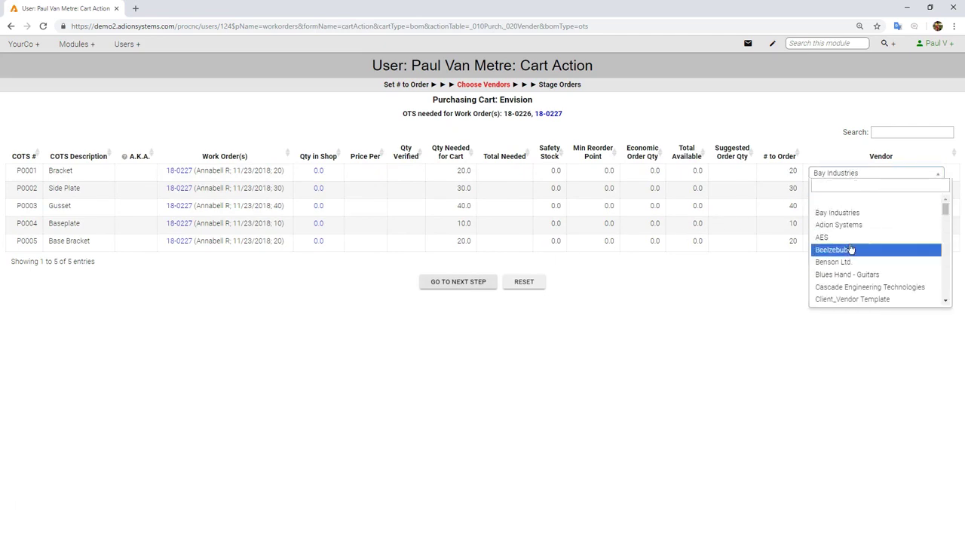
left_click(839, 150)
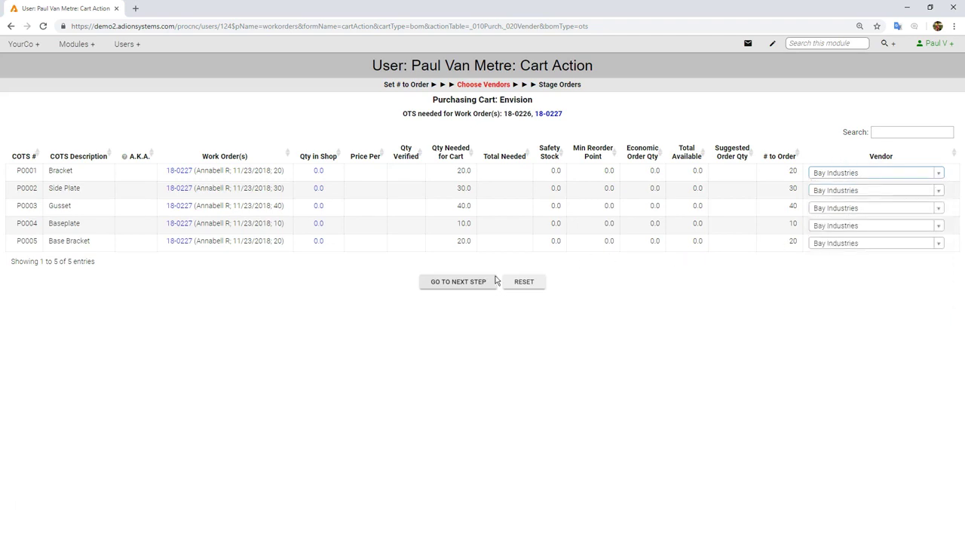
left_click(460, 283)
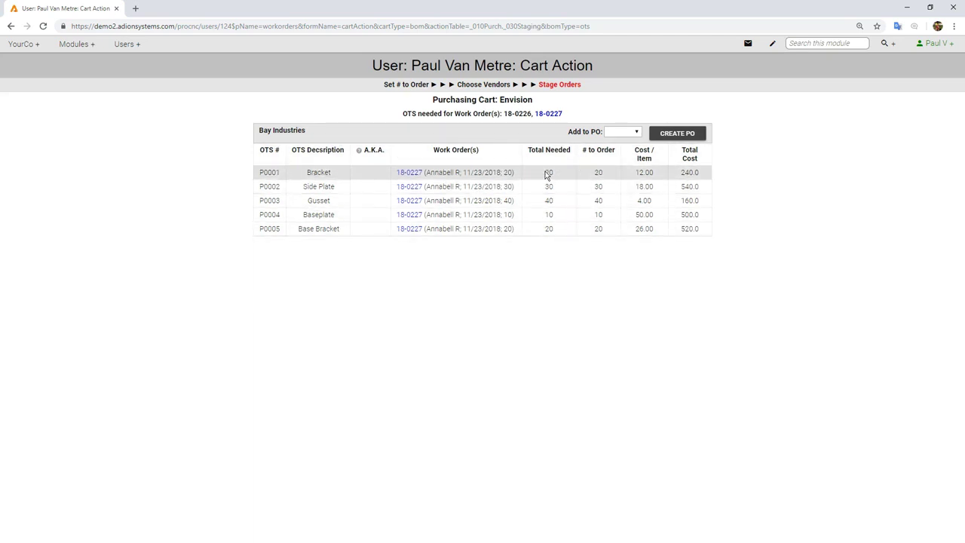
Step: Create a vendor purchase order for Bay Industries from the staged items, review its line items, and submit it
left_click(687, 135)
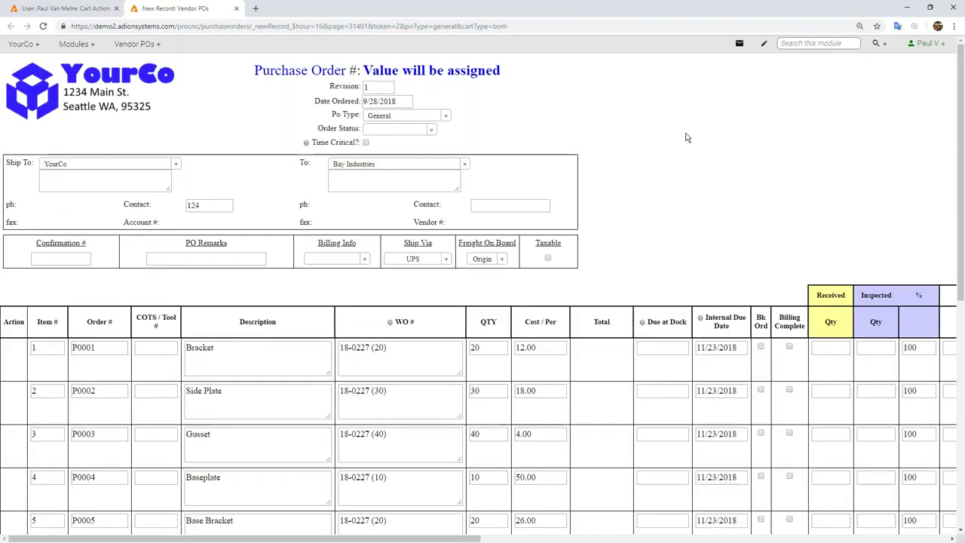
scroll(389, 255, "down", 1)
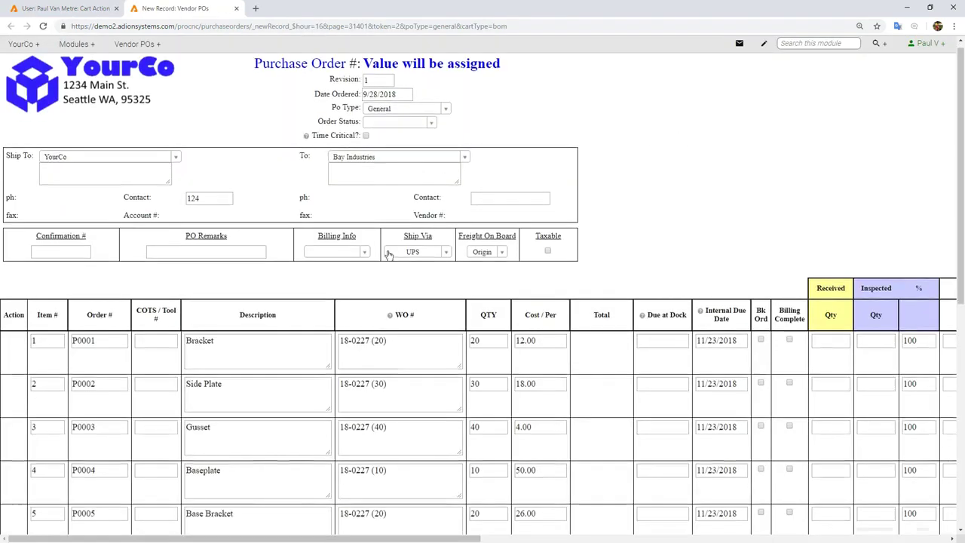
scroll(389, 255, "down", 2)
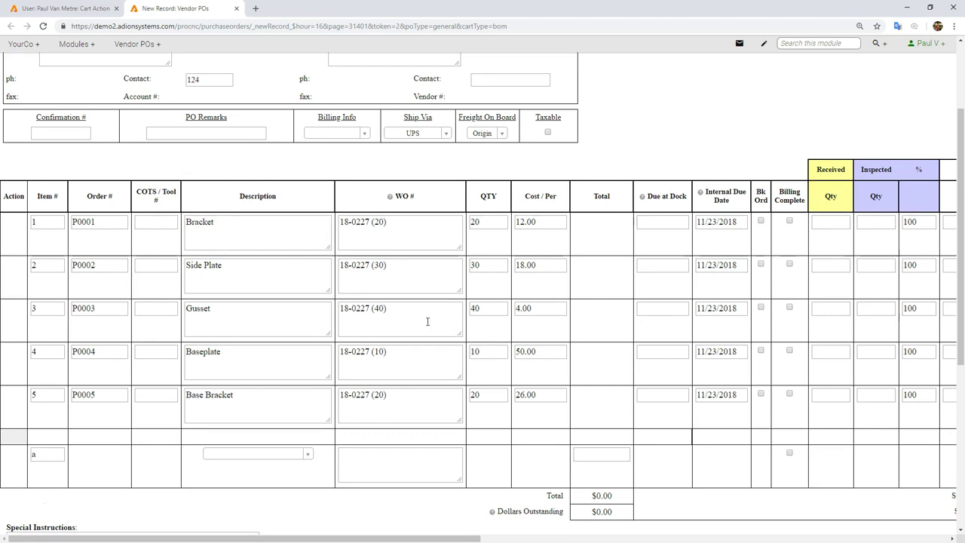
key("Return")
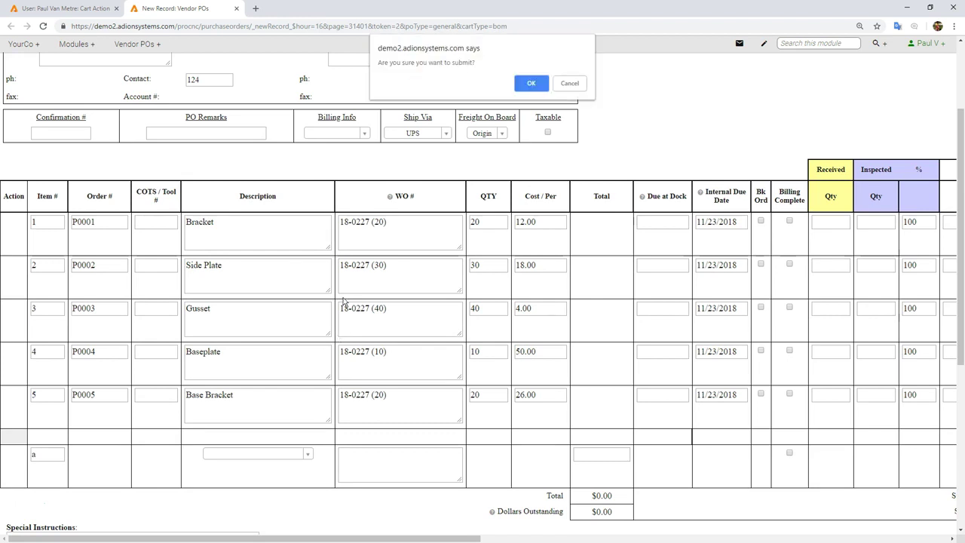
left_click(530, 84)
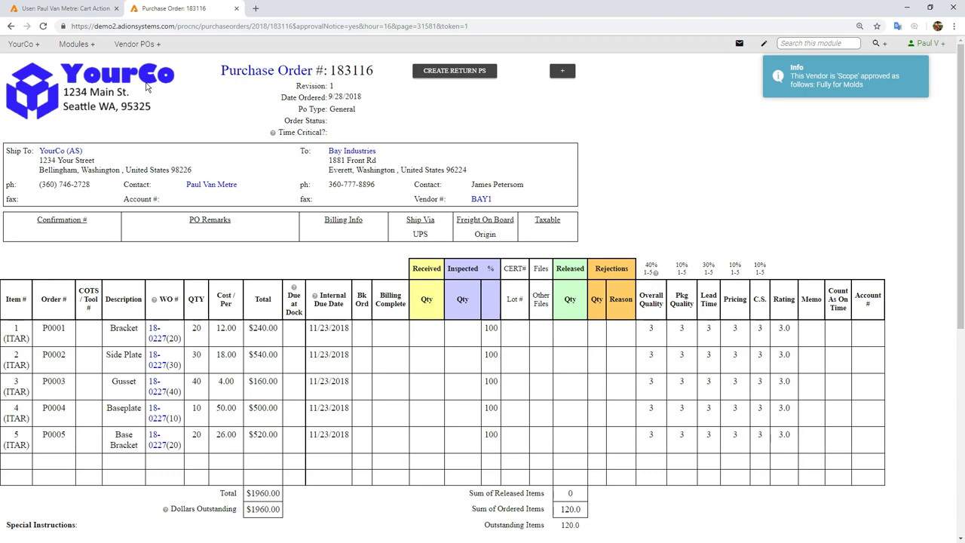
Step: Open the linked work order's part folder, locate Files.zip among the DXF files in CAD_Data, and close the folder
left_click(154, 329)
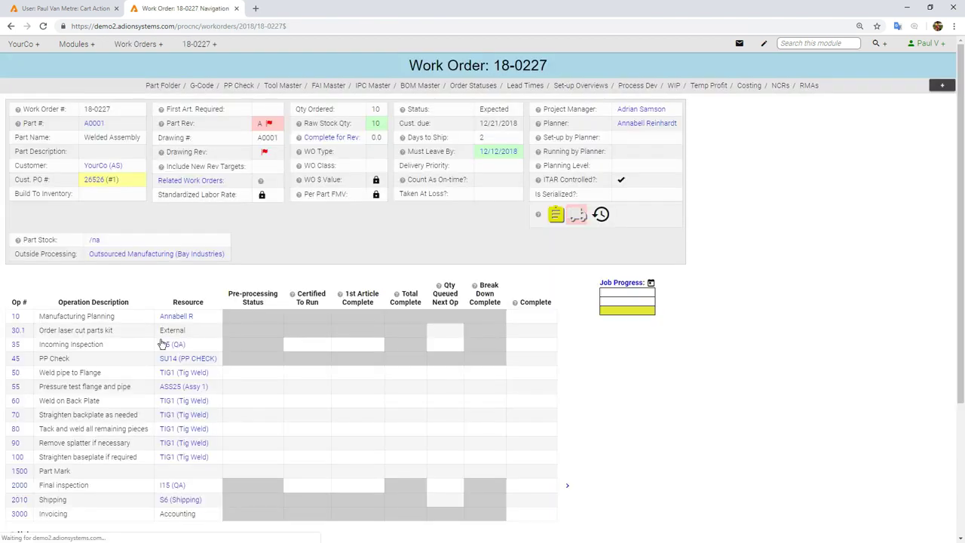
left_click(165, 86)
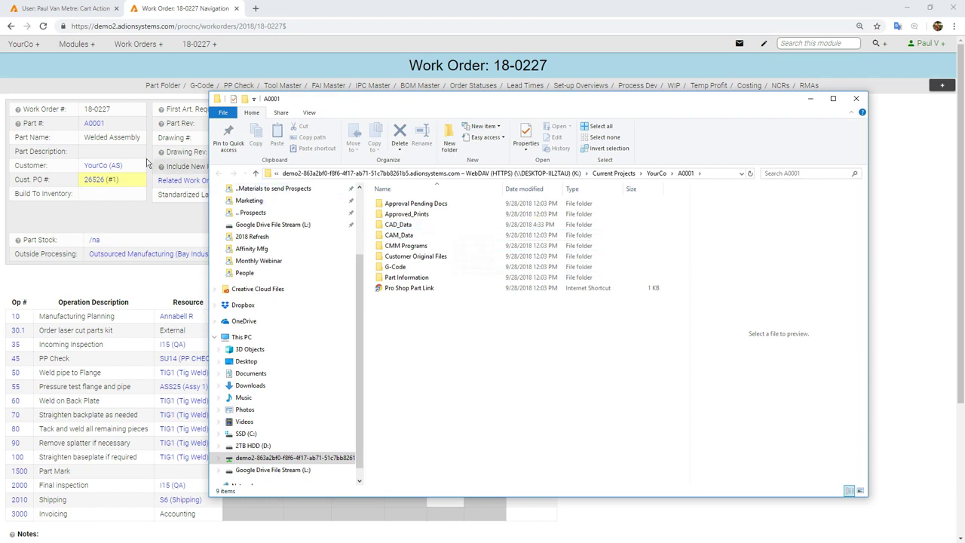
mouse_move(89, 127)
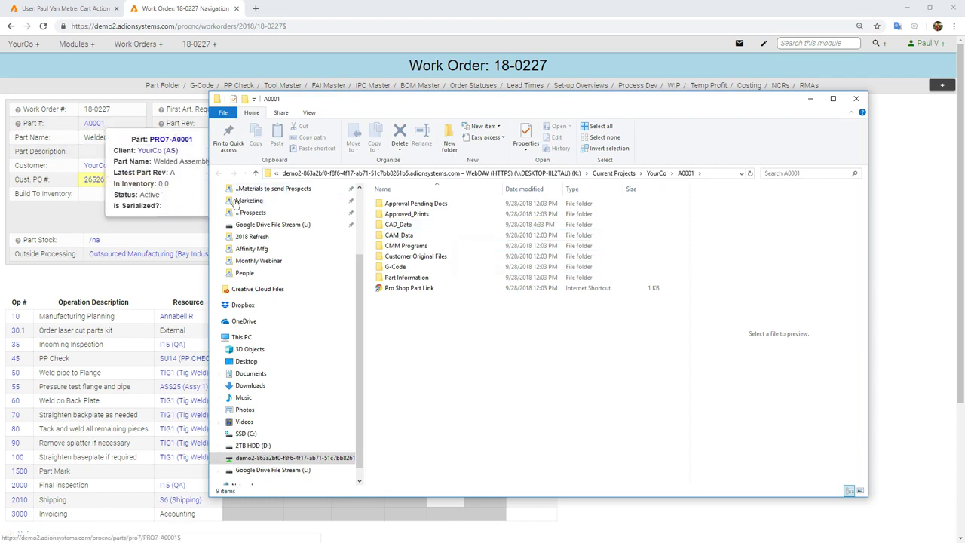
double_click(406, 226)
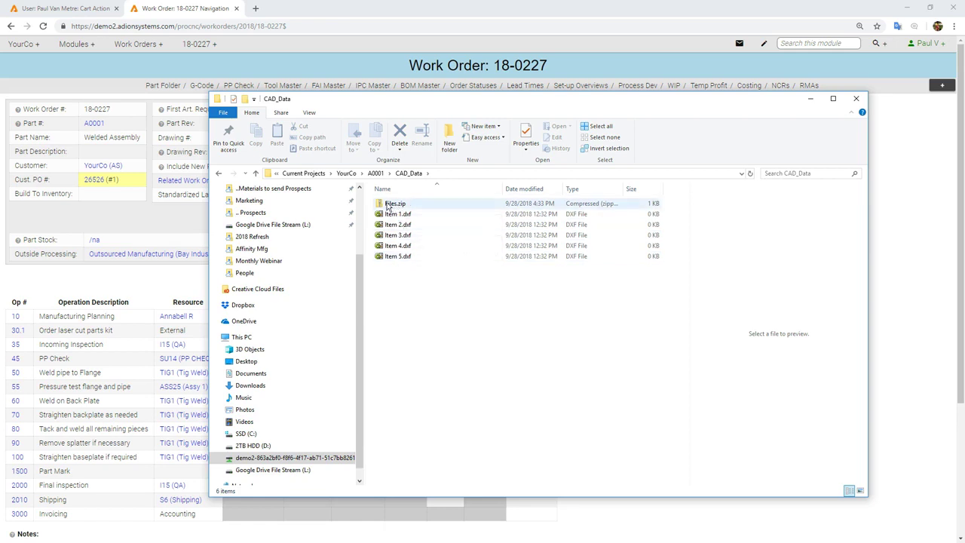
left_click(423, 205)
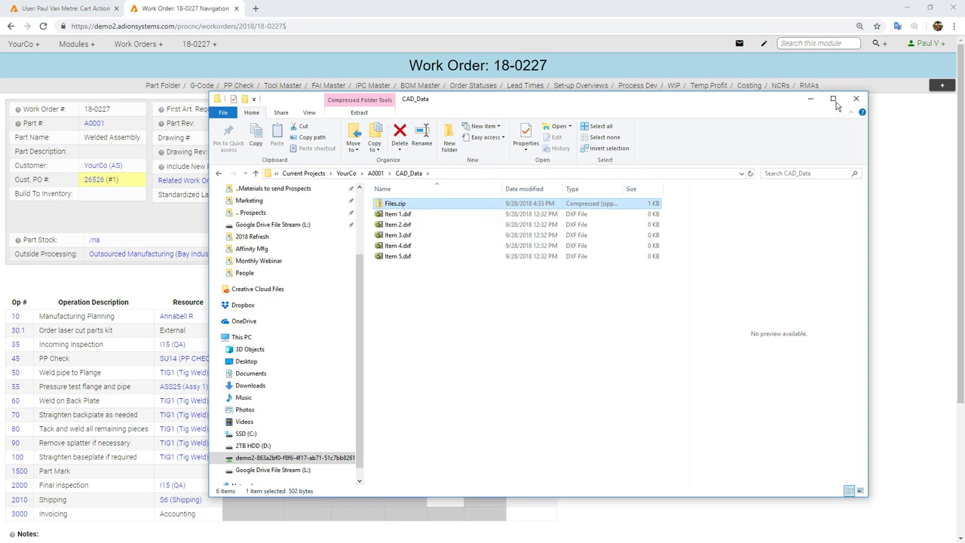
left_click(855, 98)
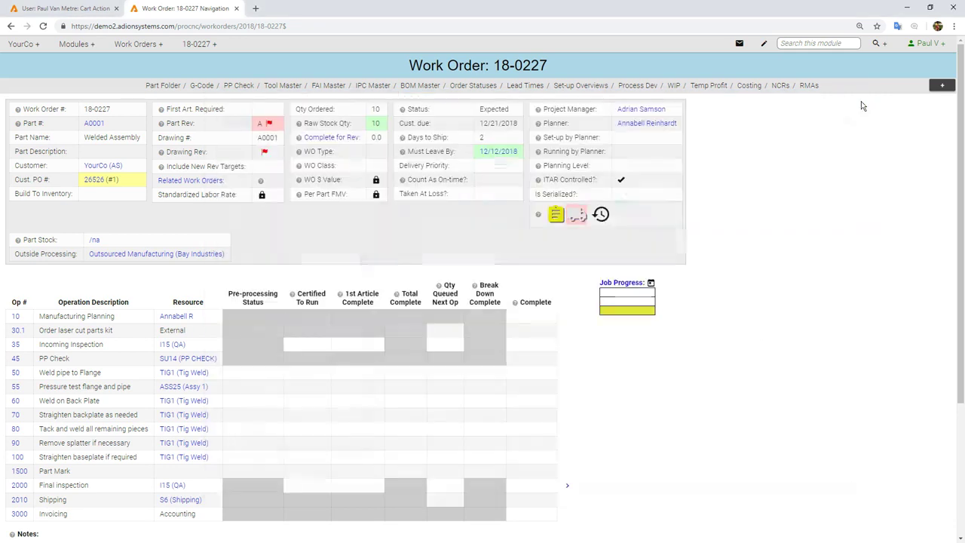
Step: Reopen the Bay Industries purchase order through the work order's BOM Master and put it into edit mode
left_click(556, 217)
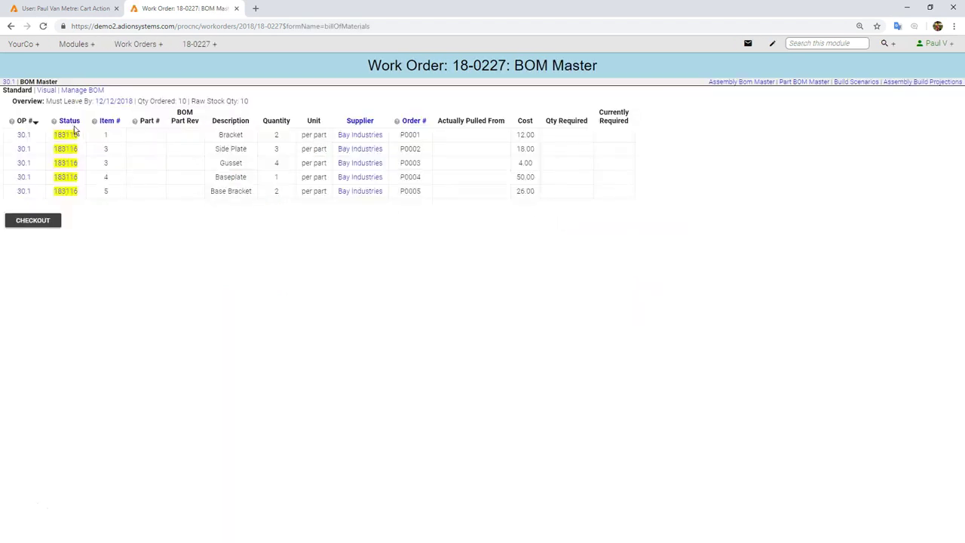
left_click(70, 194)
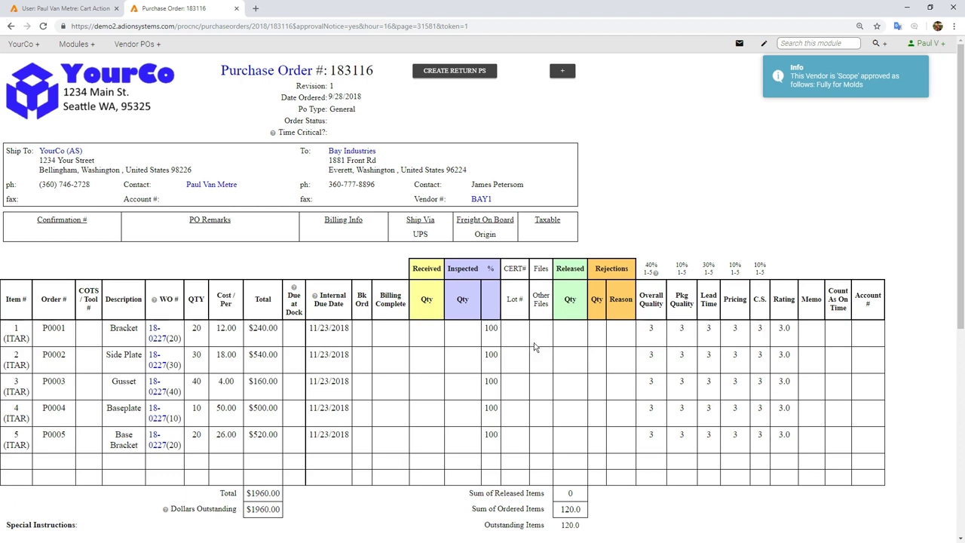
key("alt+e")
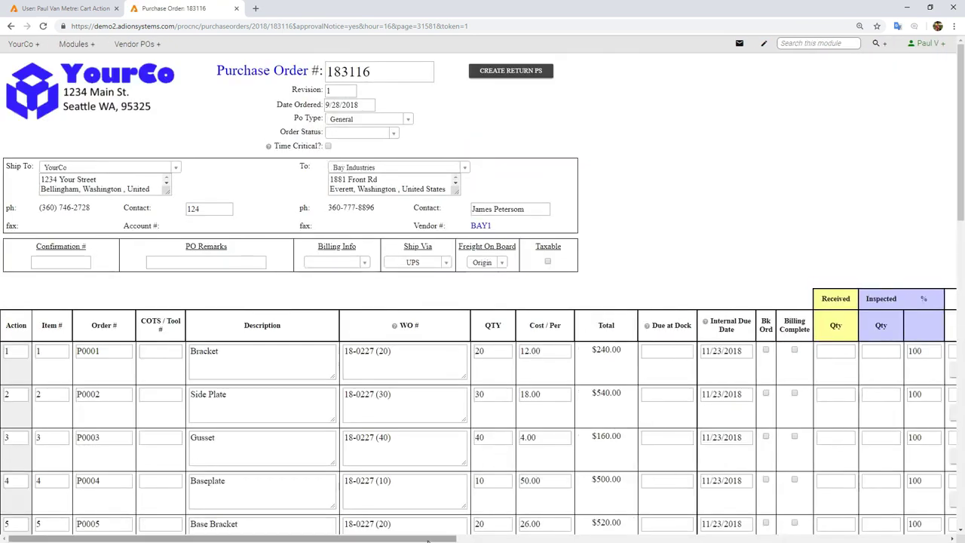
scroll(679, 423, "right", 5)
scroll(705, 416, "down", 1)
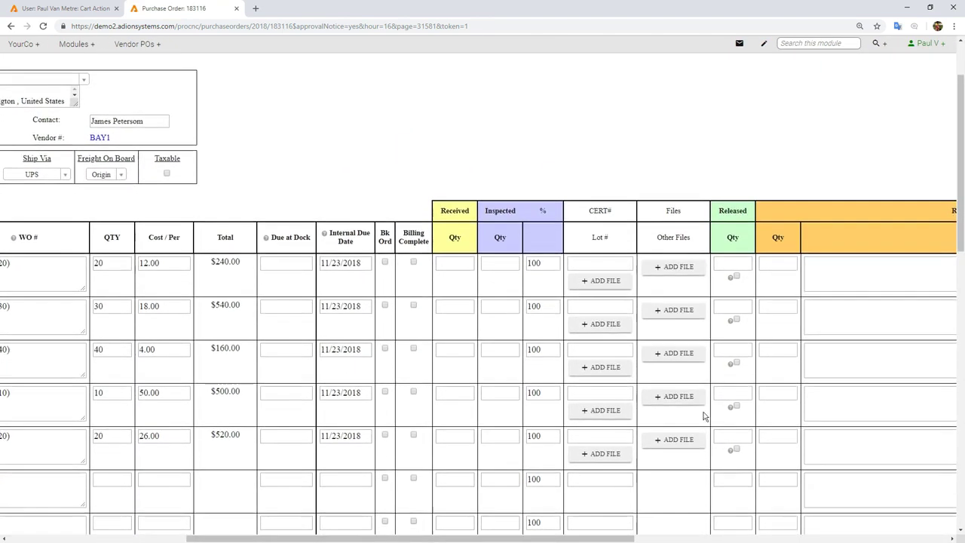
Step: Mark all five purchase order line items as fully released, submit the order, and return to the linked work order
left_click(737, 263)
left_click(737, 308)
left_click(737, 351)
left_click(737, 394)
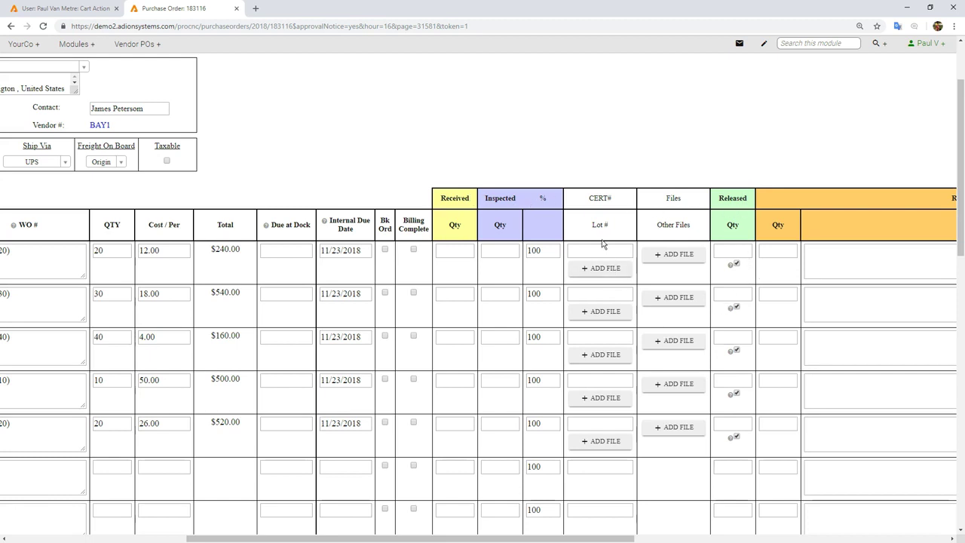
left_click(578, 317)
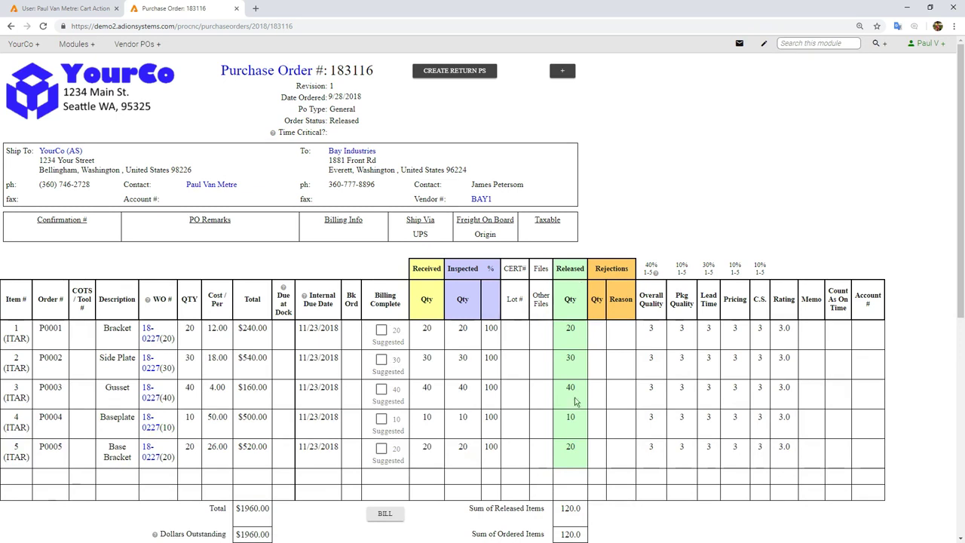
scroll(549, 471, "down", 1)
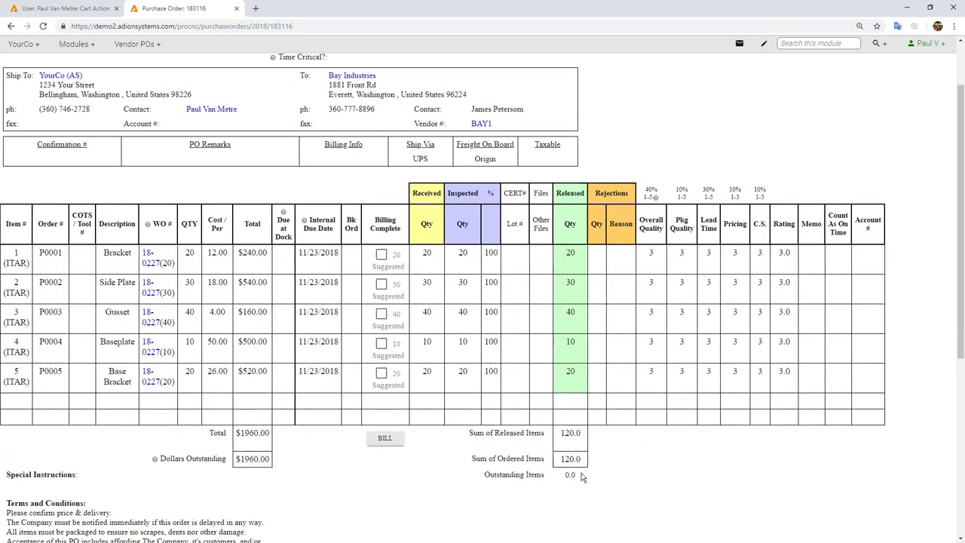
left_click(149, 263)
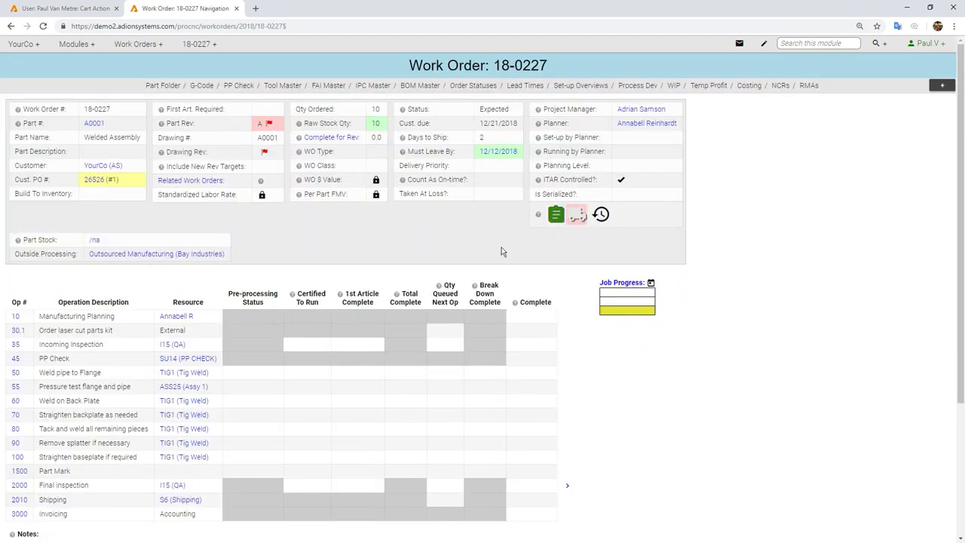